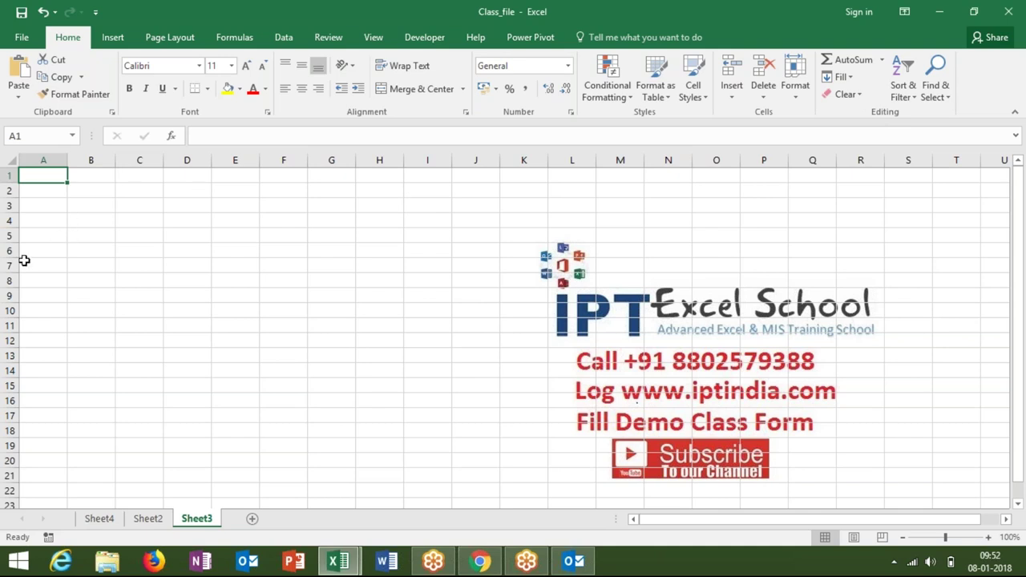
Enter the formula =B1+20 in A1.
text(20)
key(BackSpace)
key(BackSpace)
text(=)
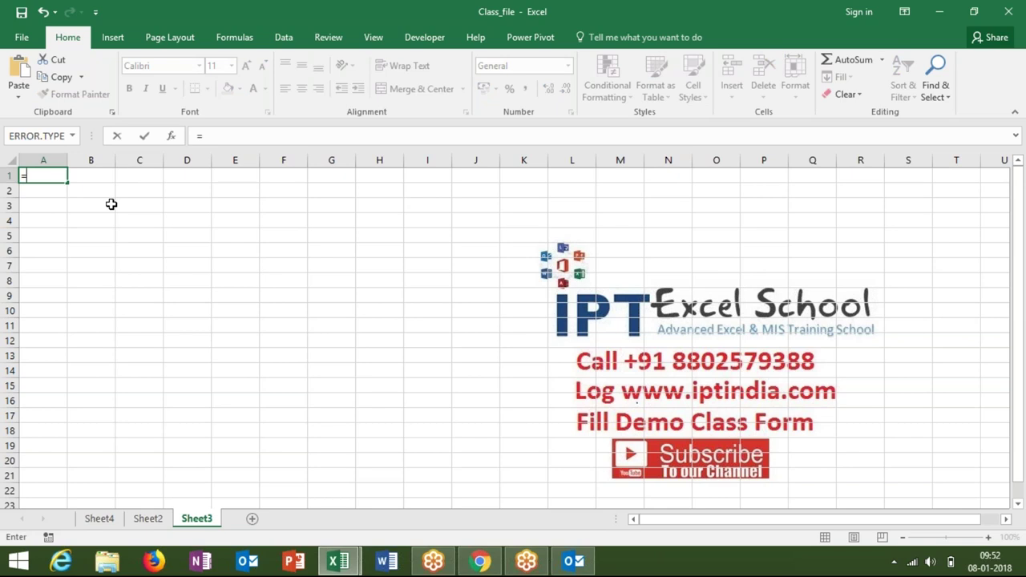
click(97, 175)
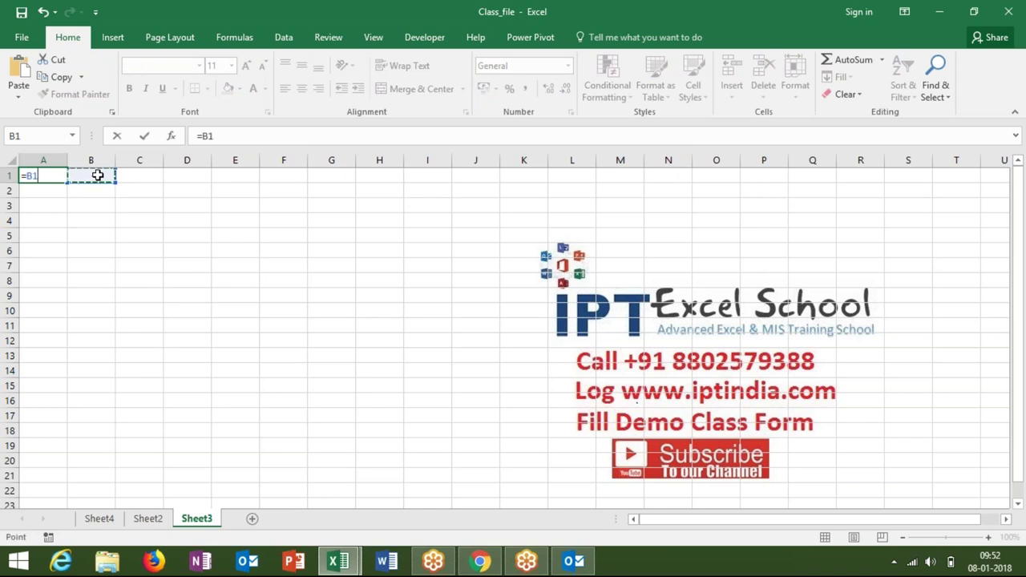
text(+20)
key(ctrl+Return)
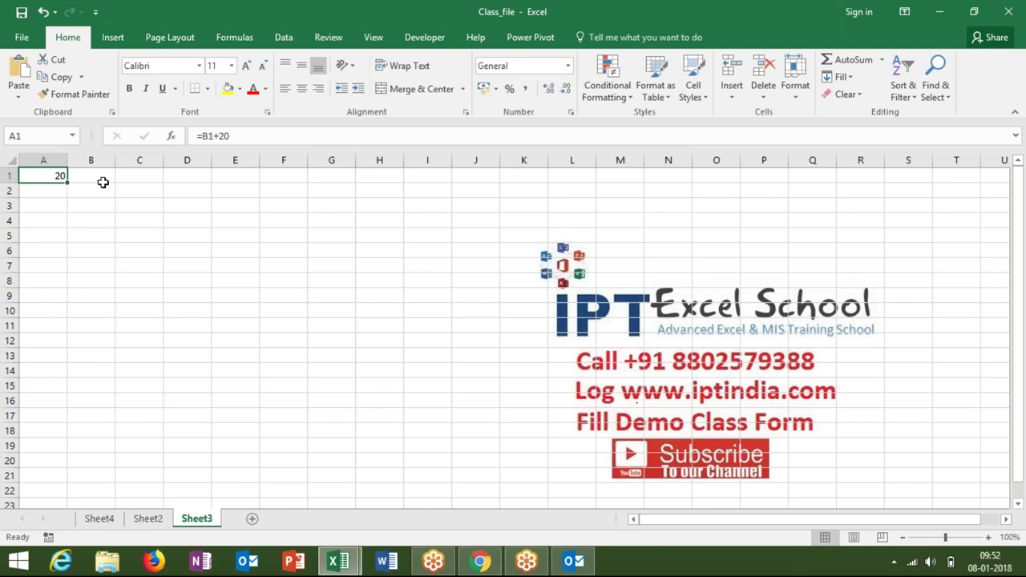
Enter =A1+20 in B1 and accept the circular reference warning.
click(102, 179)
text(=)
click(54, 175)
text(+20)
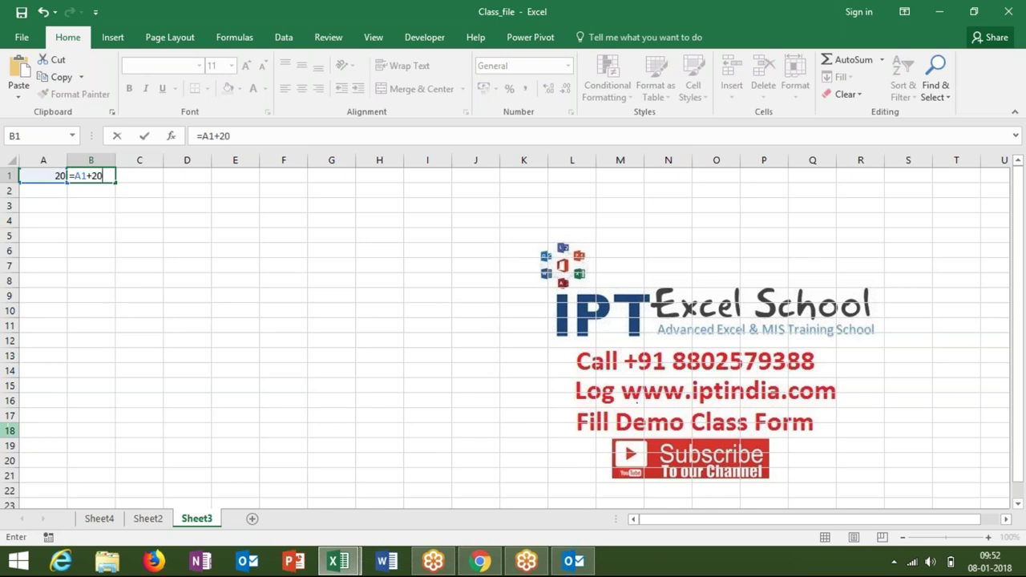
key(Return)
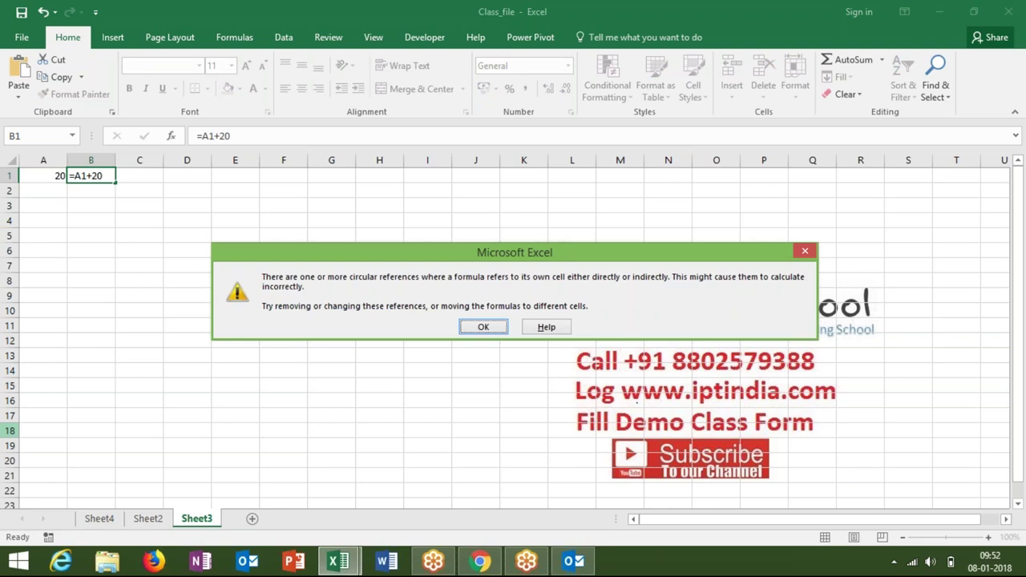
key(Return)
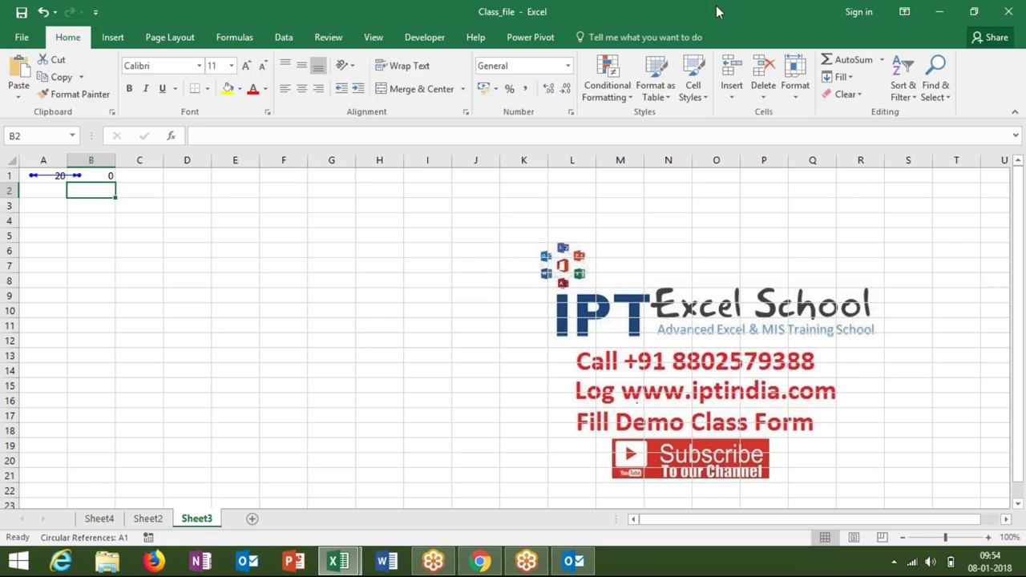
click(92, 173)
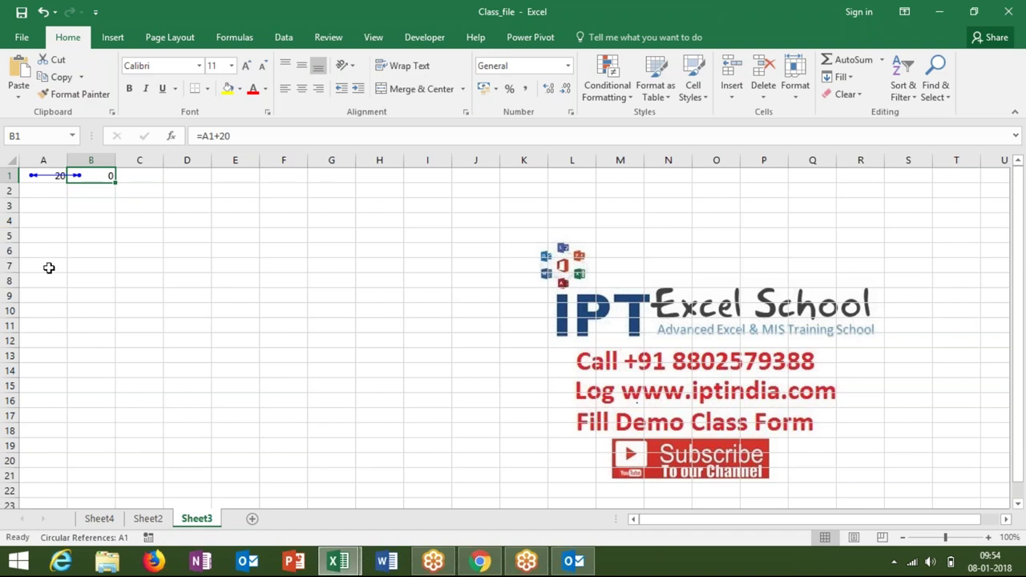
click(56, 178)
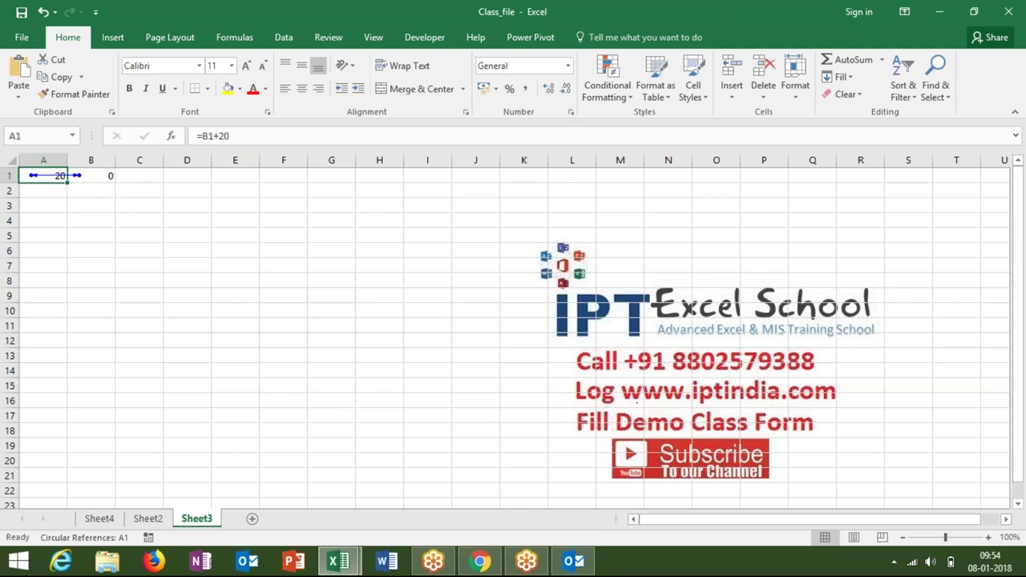
click(101, 173)
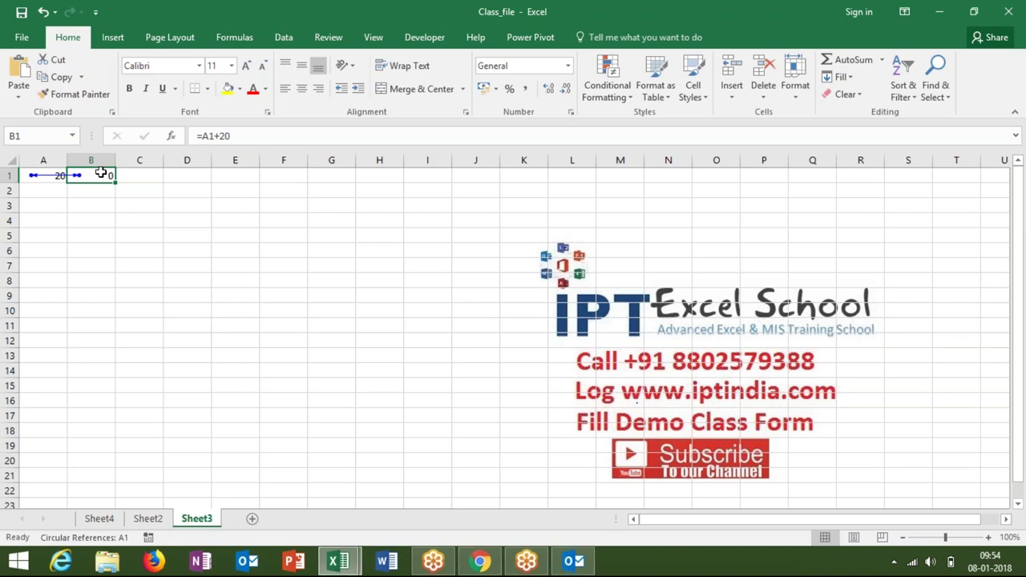
key(Left)
key(Right)
key(Left)
key(Right)
key(Left)
key(Right)
key(Down)
key(Down)
key(Left)
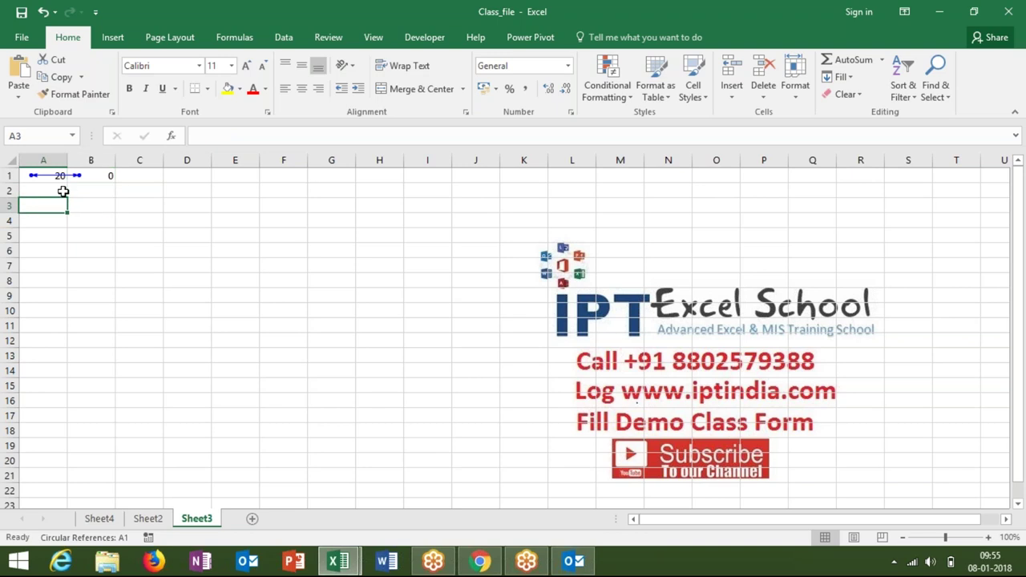
Enter the self-referencing formula =a3+20 in A3 and reopen it for editing.
text(=a3+)
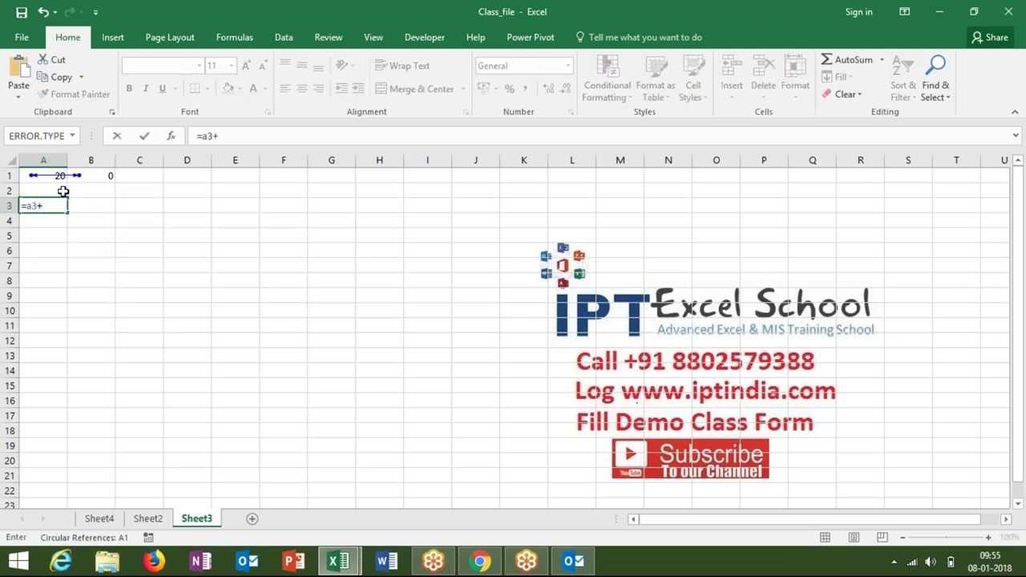
text(20)
key(Return)
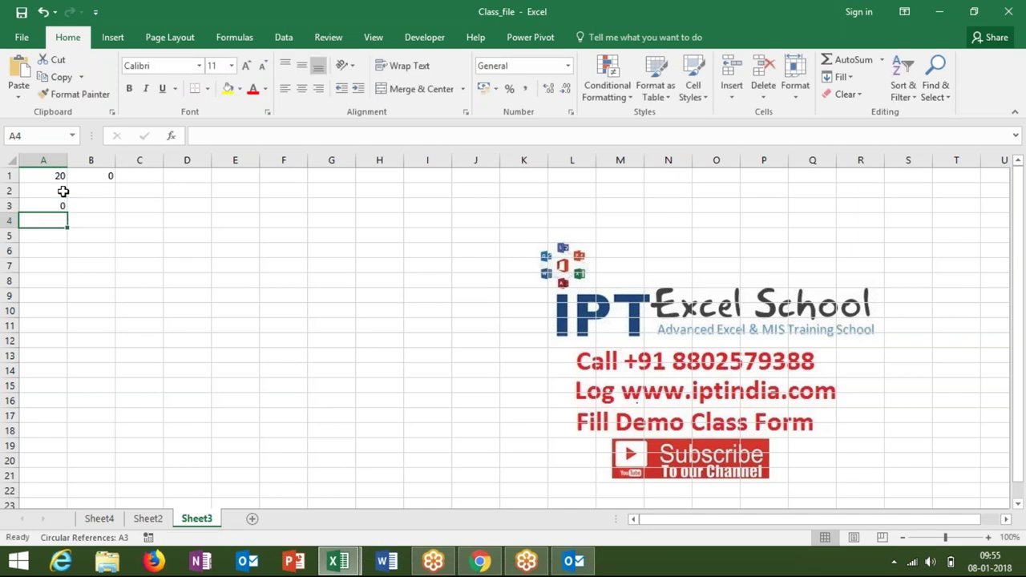
key(Up)
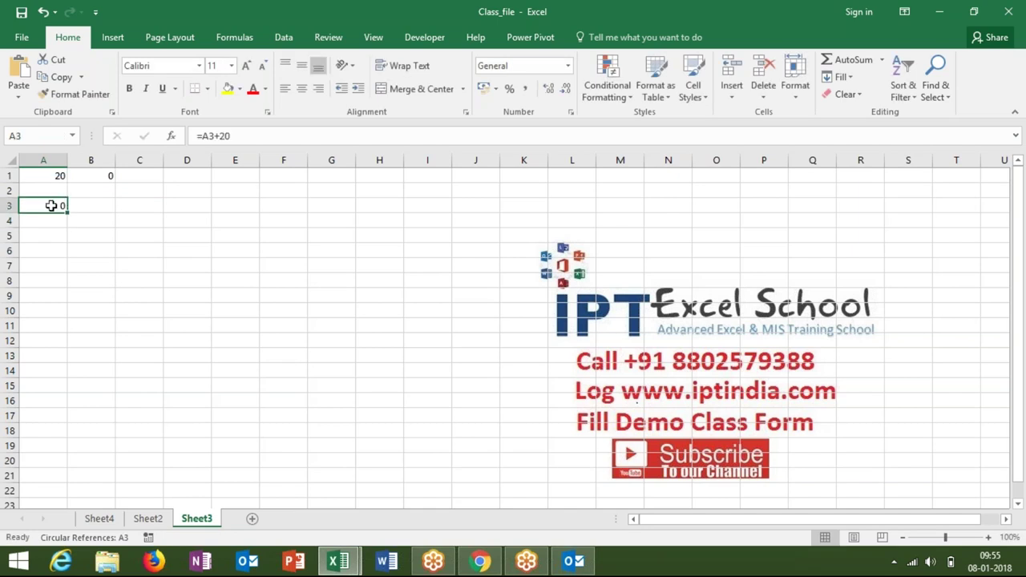
double_click(50, 206)
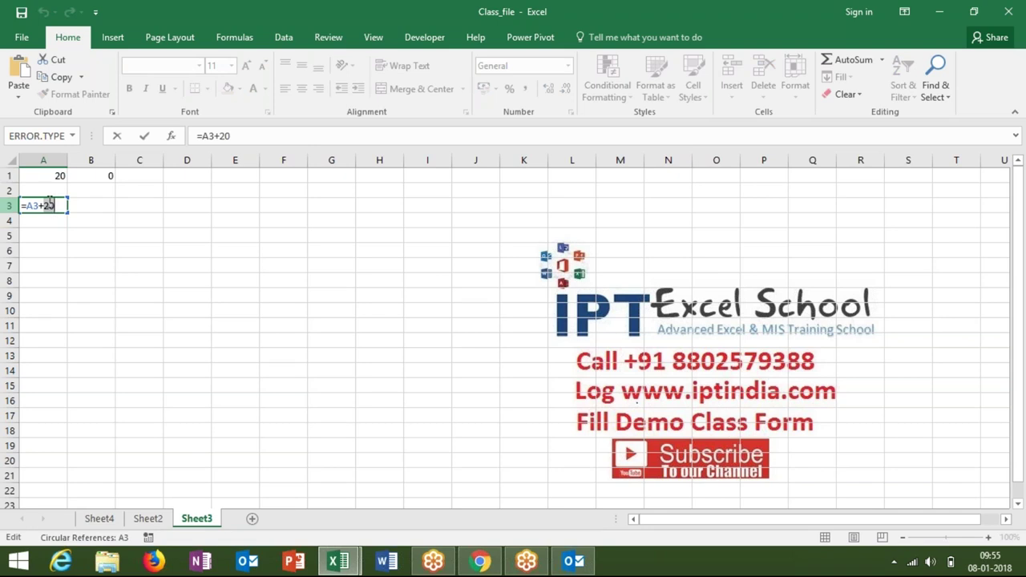
Clear A3, then clear the A1 and B1 formulas.
key(Escape)
text(')
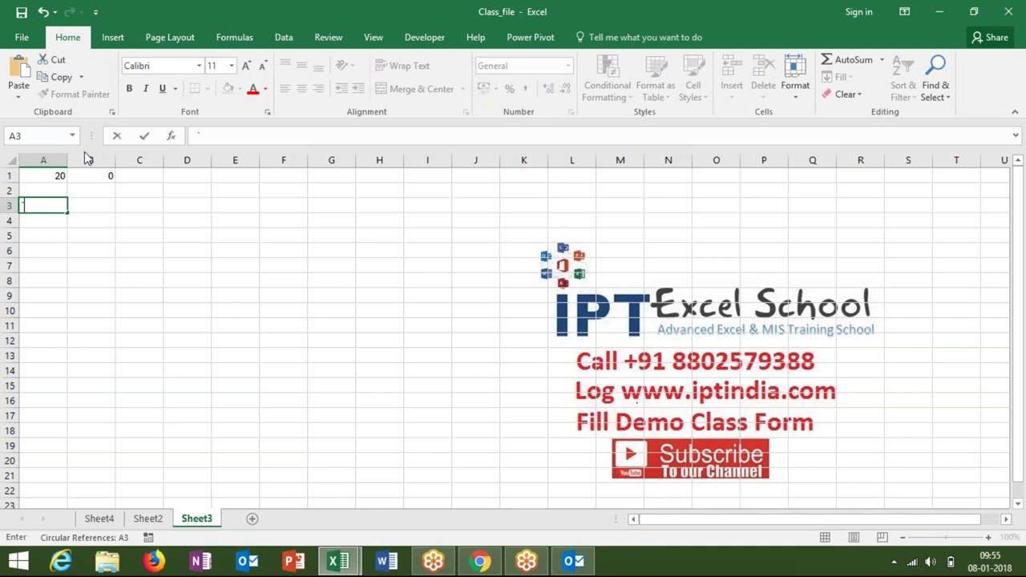
key(ctrl+Return)
key(Delete)
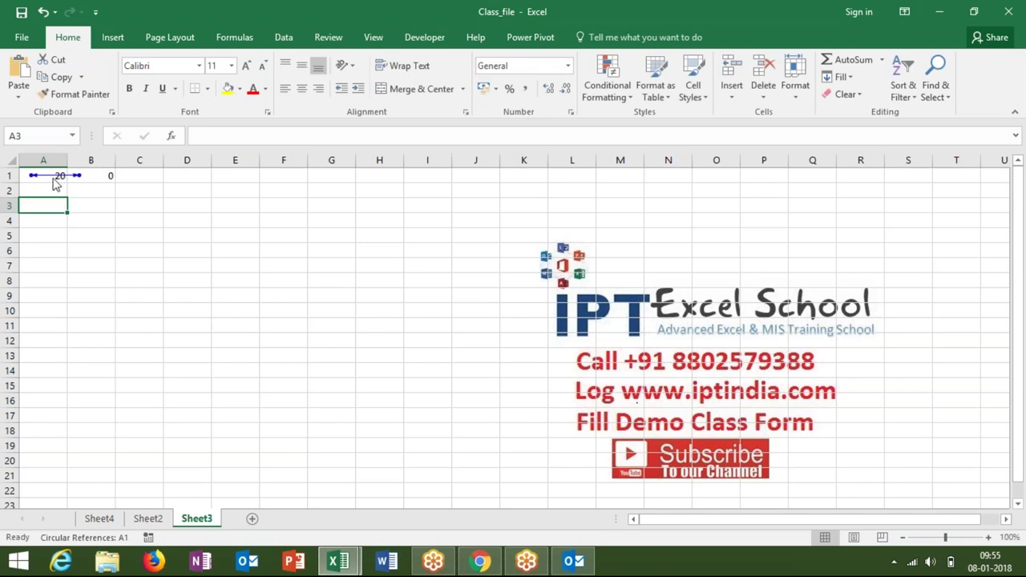
key(Up)
key(Up)
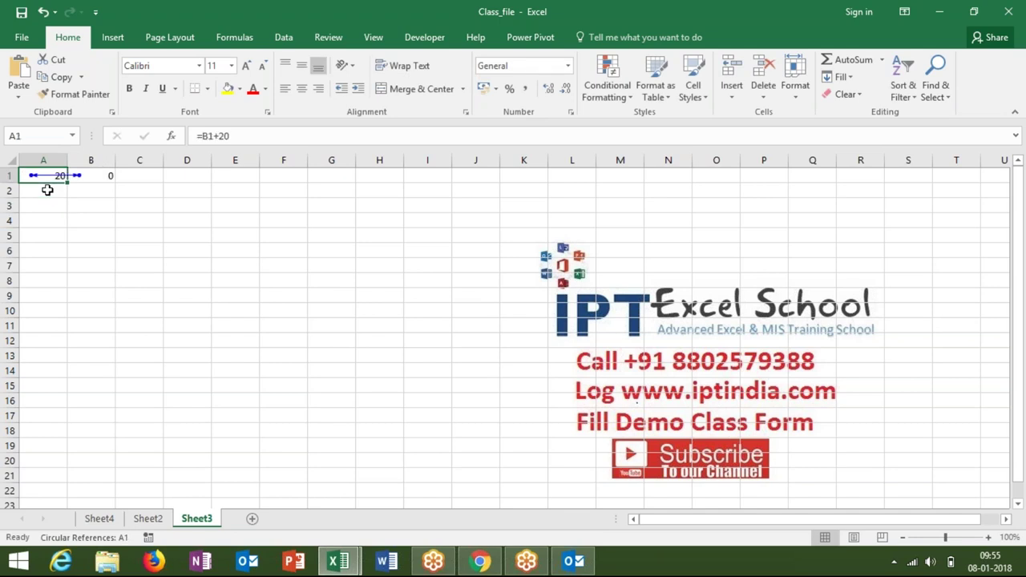
key(shift+Right)
key(Delete)
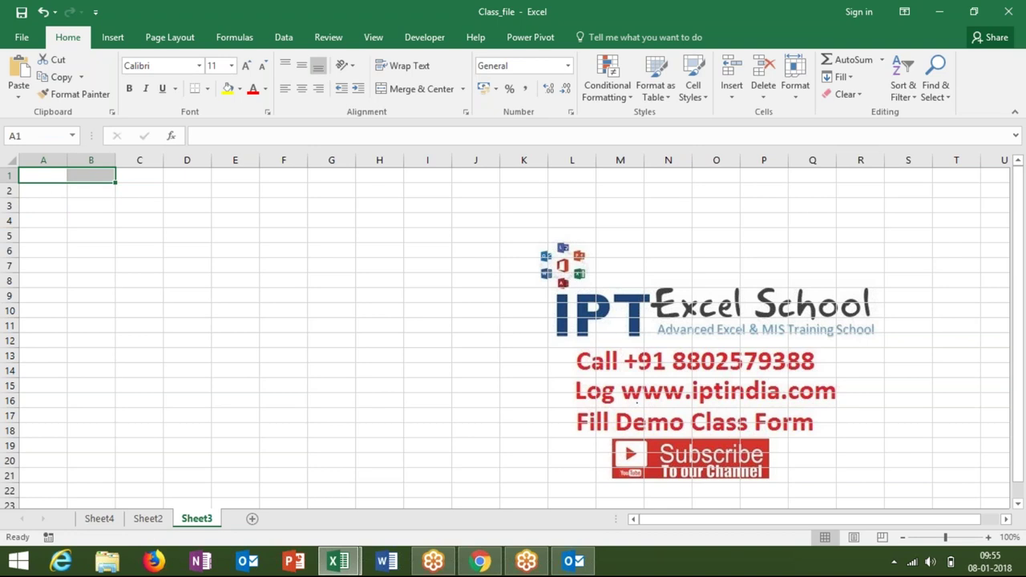
Enter 85, 25, 96, 36, 63 and 36 down cells A1:A6.
click(103, 265)
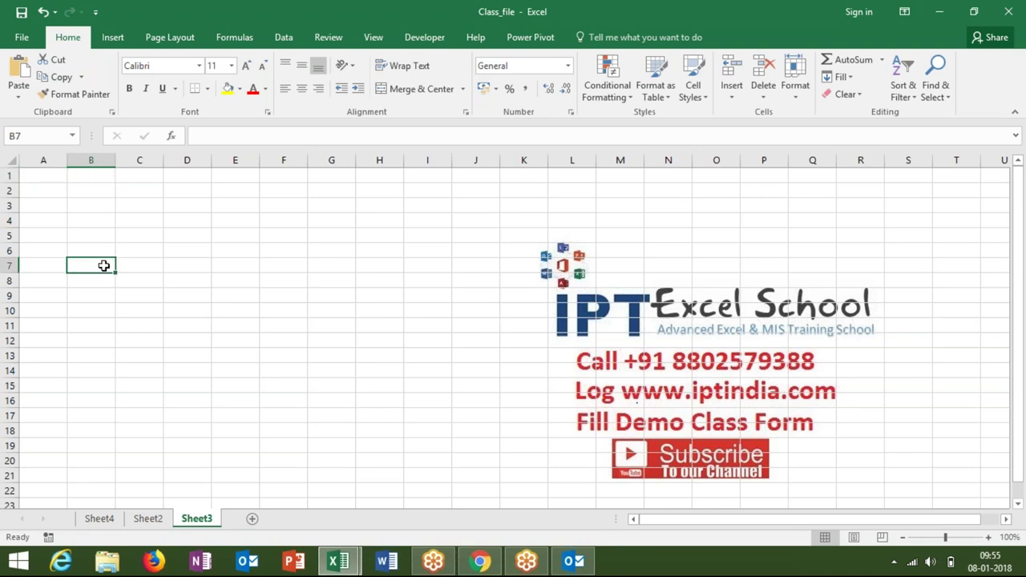
click(37, 179)
text(85)
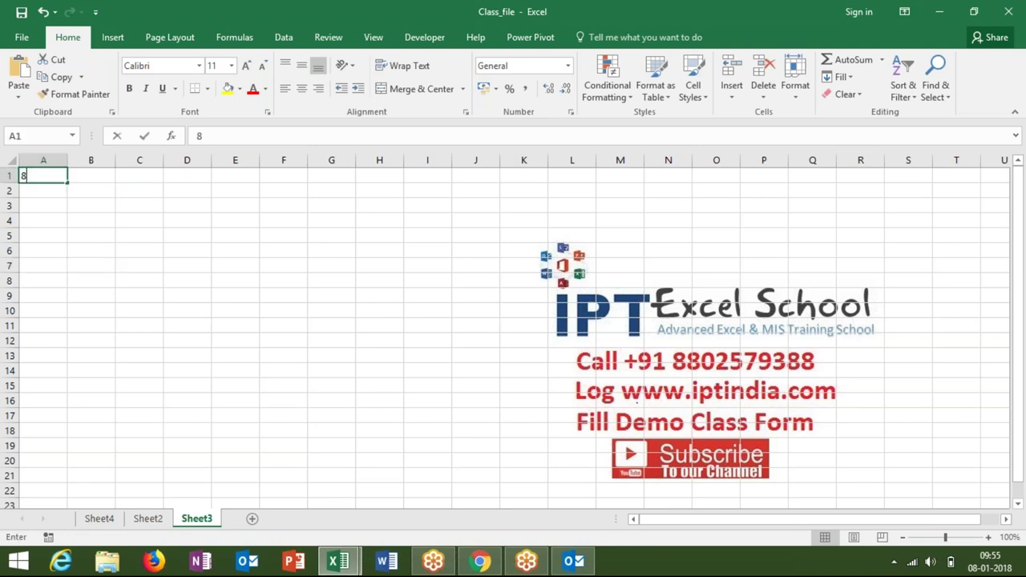
key(Return)
text(25)
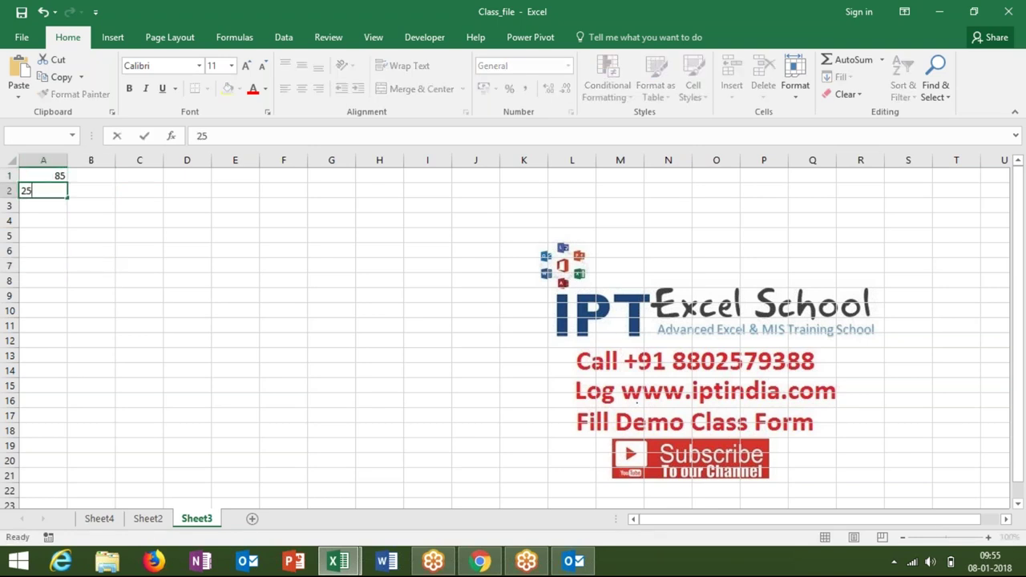
key(Return)
text(96)
key(Return)
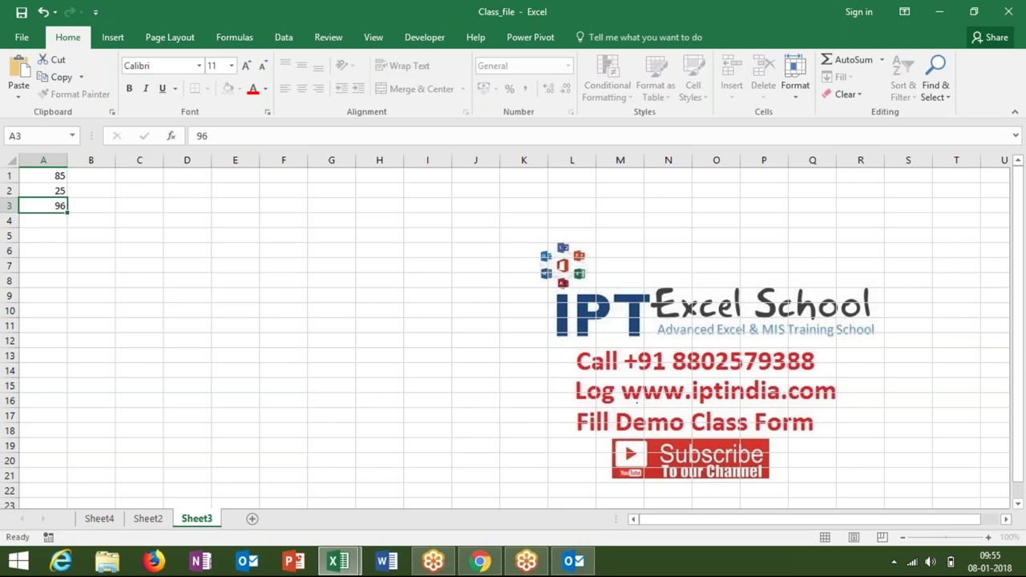
text(36)
key(Return)
text(63)
key(Return)
text(36)
key(Return)
click(95, 195)
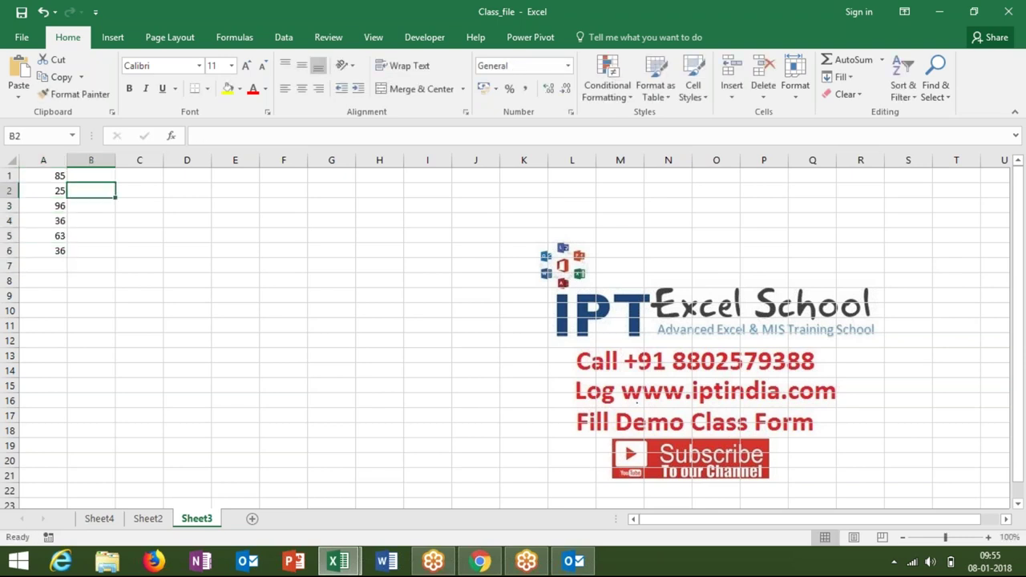
click(90, 175)
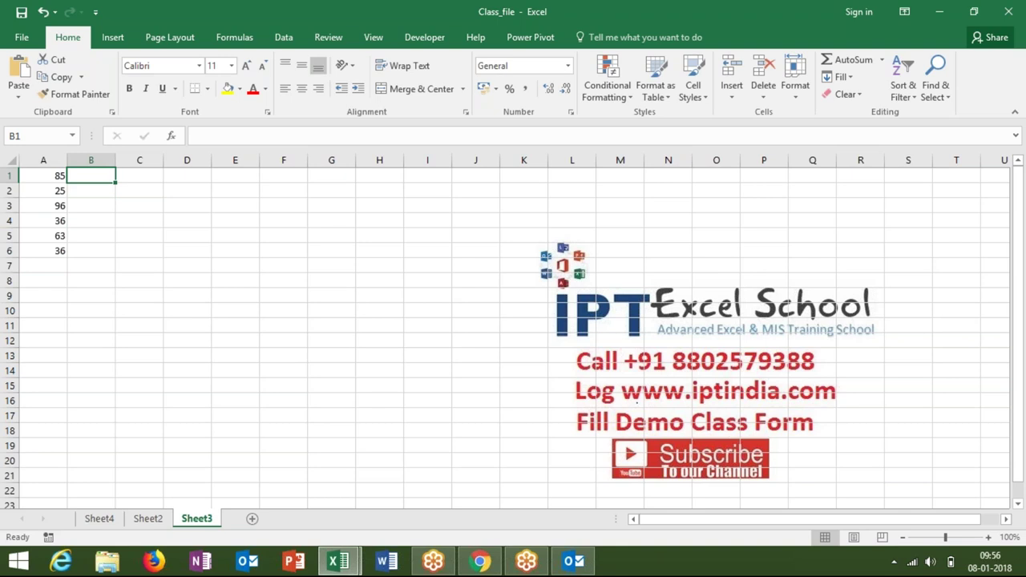
Enter =A1+B1 in B1 and accept the circular reference warning.
text(=)
click(43, 175)
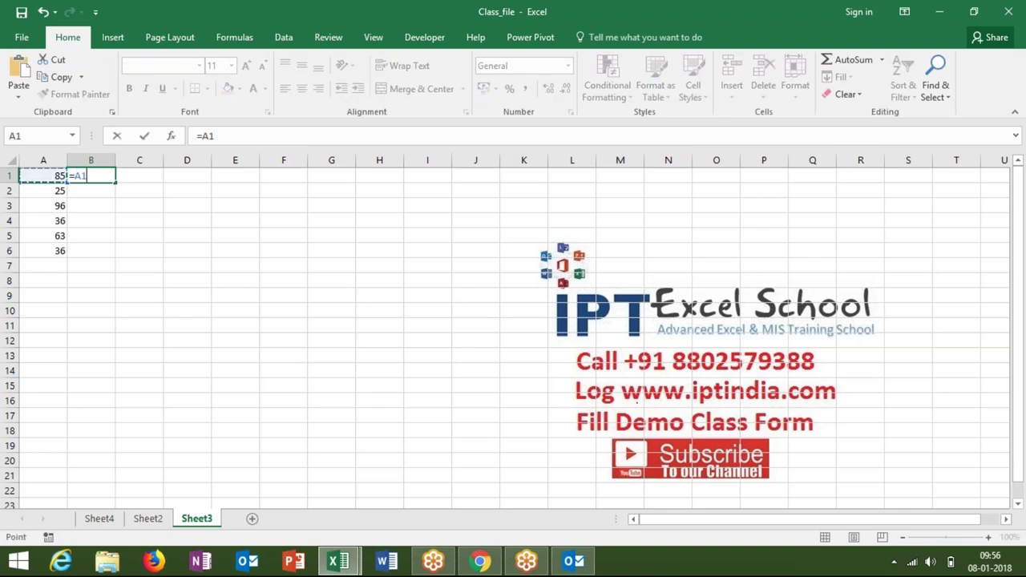
text(+)
text(a1)
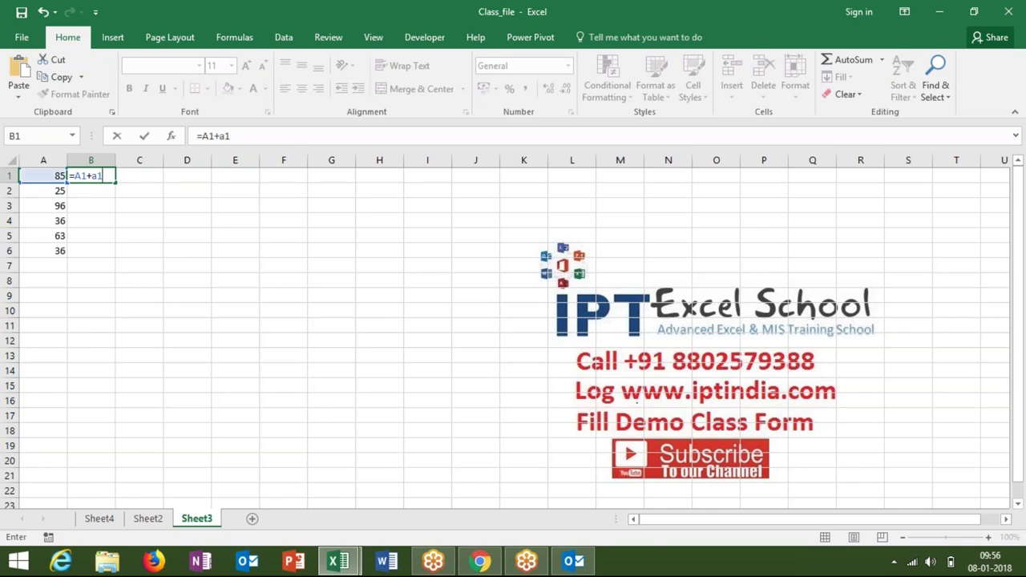
key(BackSpace)
key(BackSpace)
text(b)
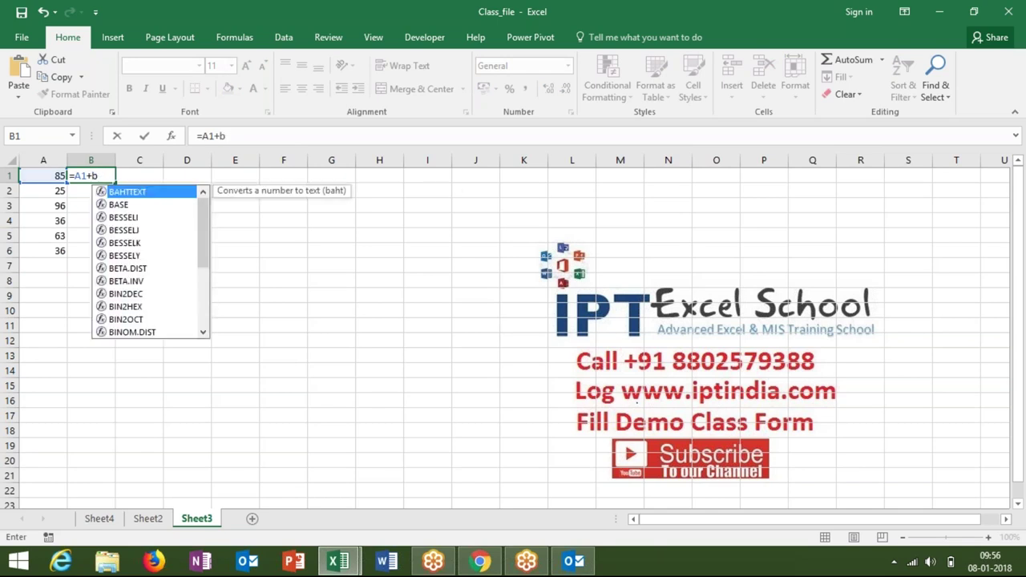
text(1)
key(Return)
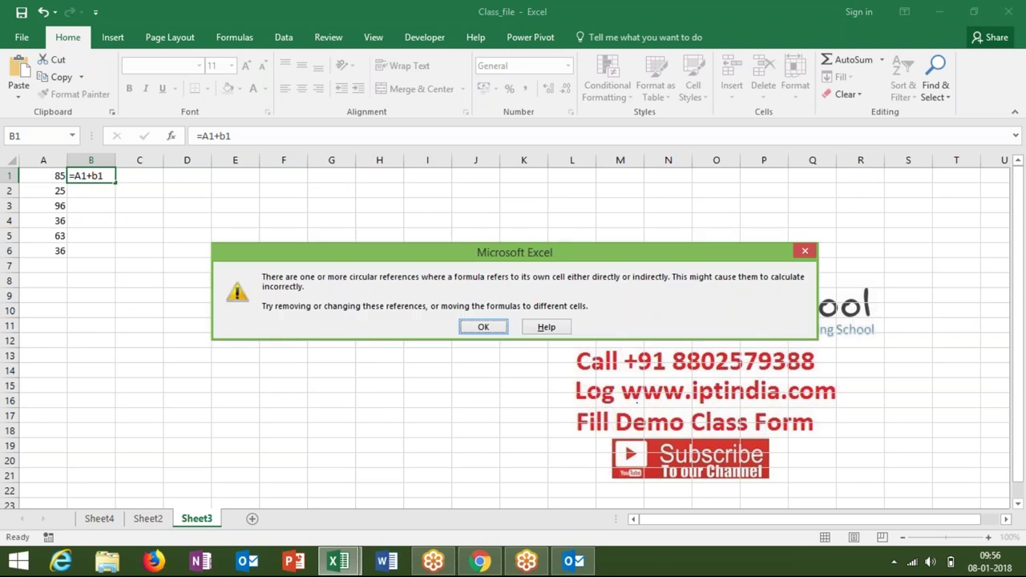
key(Return)
Fill the B1 formula down through B6 and check B2.
drag(91, 176, 90, 251)
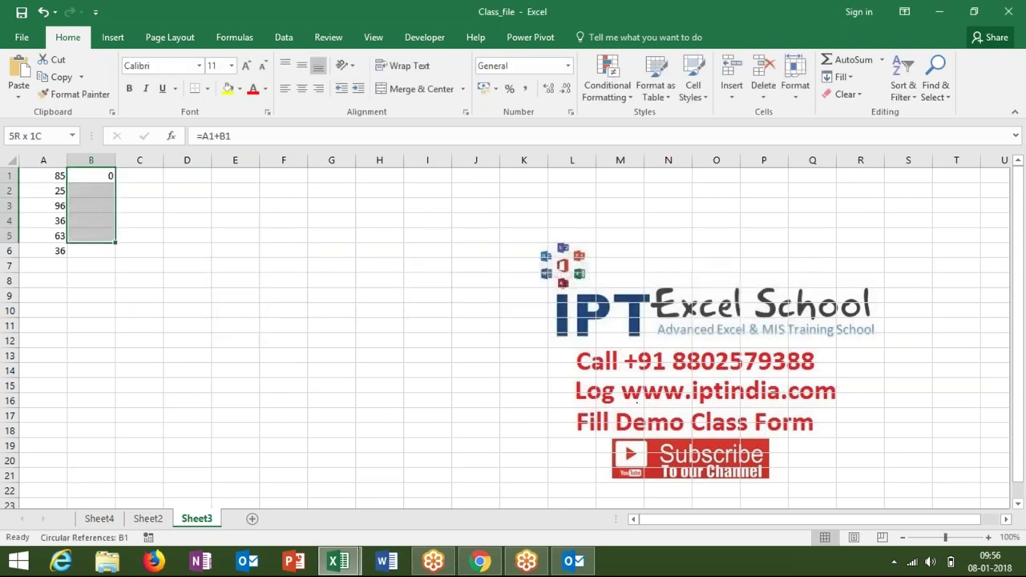
key(ctrl+d)
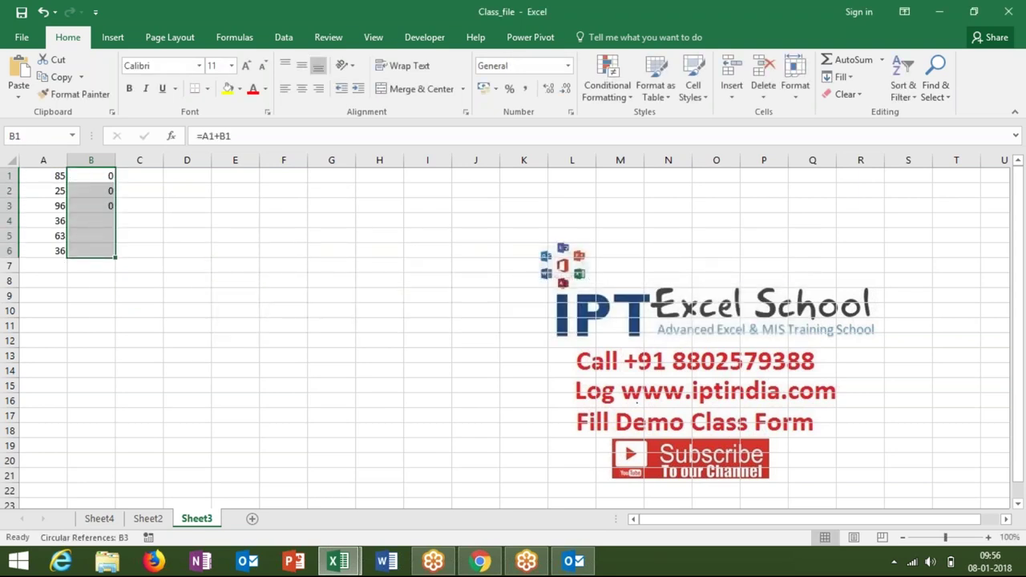
click(80, 195)
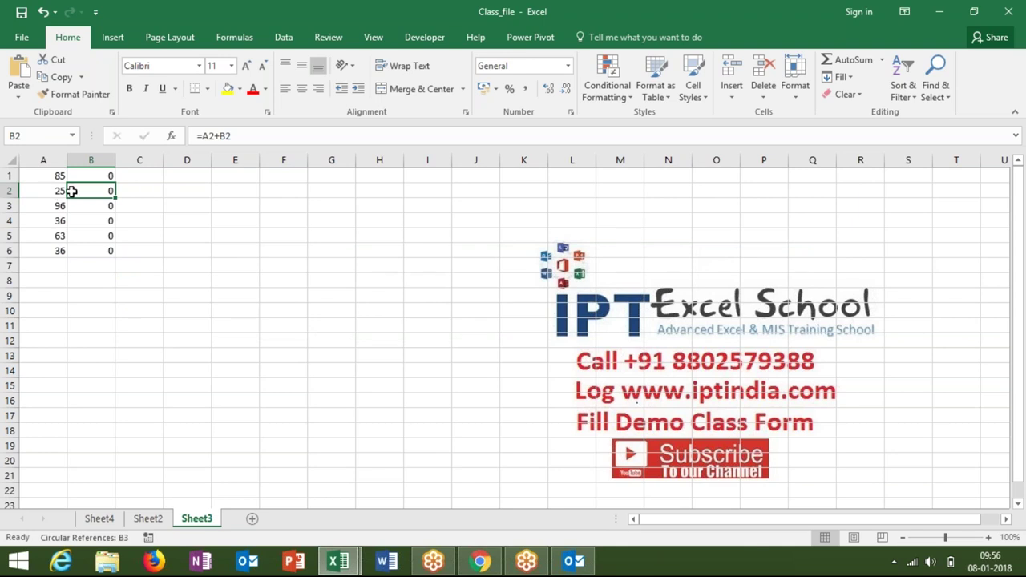
Replace B1's formula with =A1 so it shows 85.
double_click(72, 191)
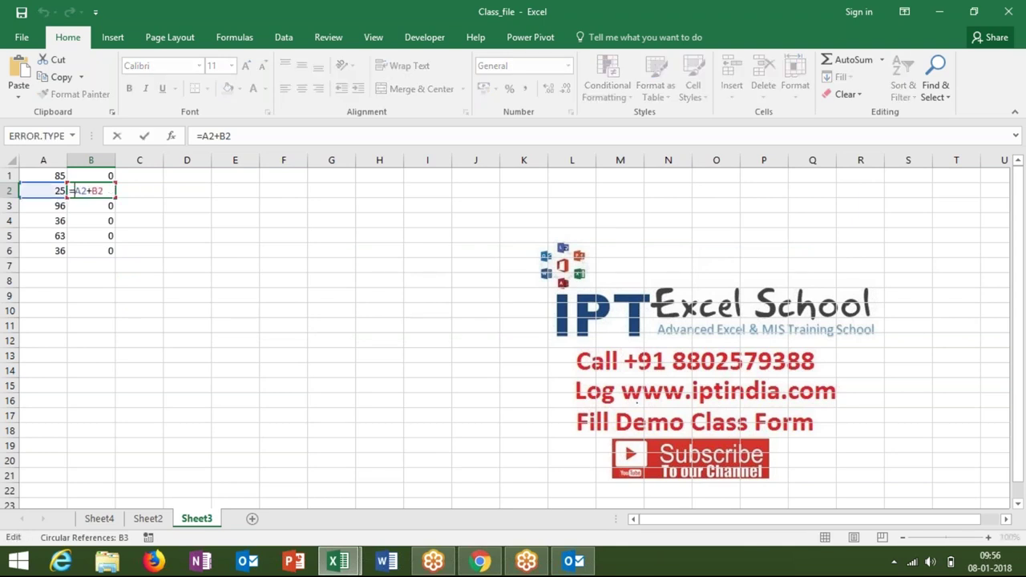
key(shift+Return)
text(=)
key(Down)
key(Left)
key(Up)
key(Return)
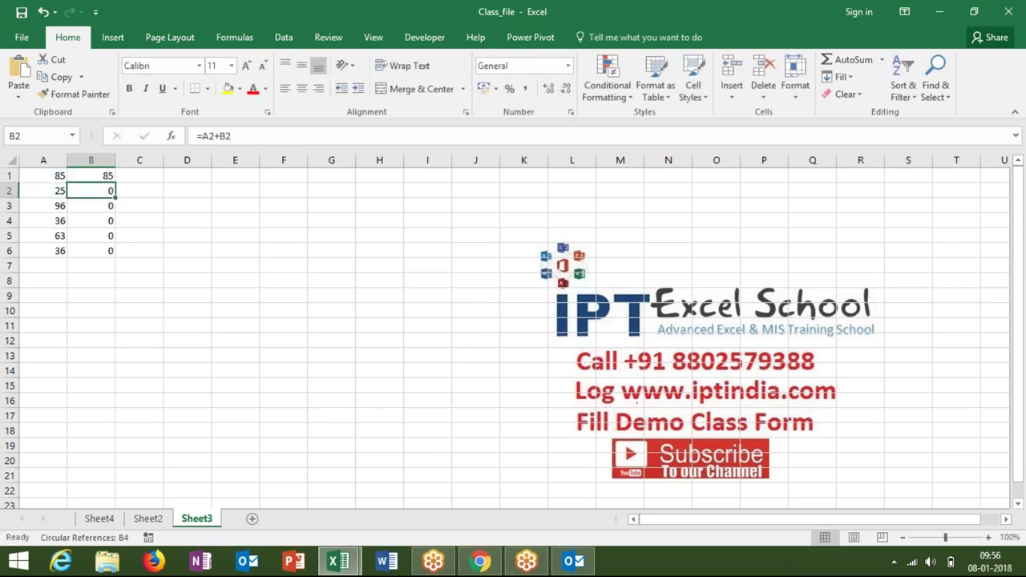
Enter =A2+B1 in B2, giving 110.
key(F2)
key(Escape)
text(=)
key(Left)
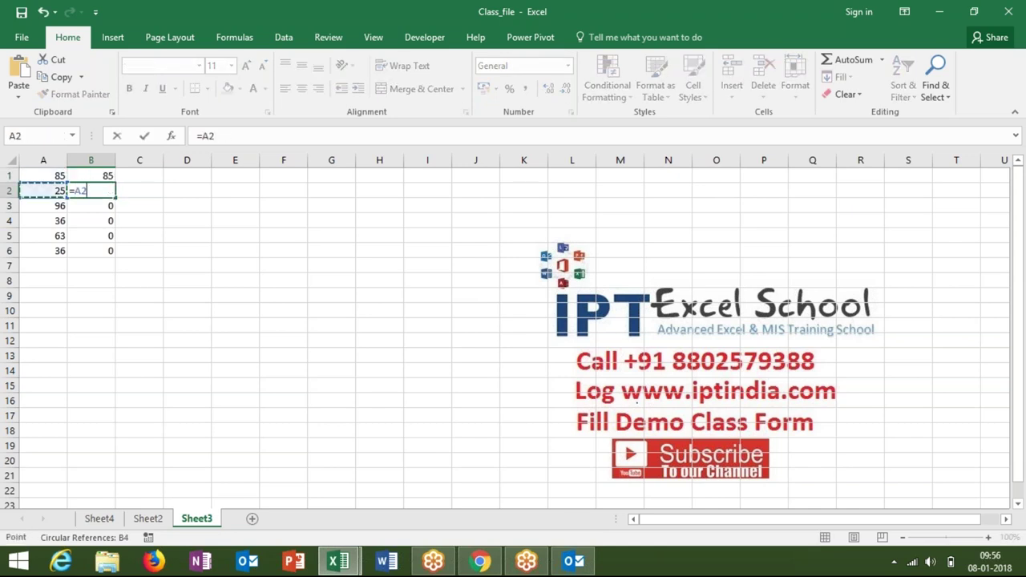
text(+)
key(Up)
key(Return)
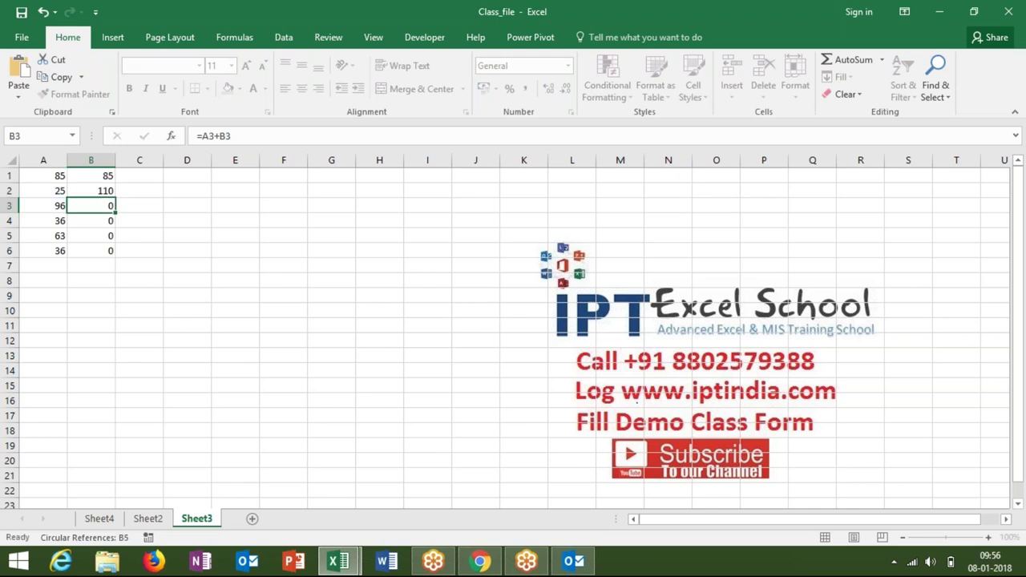
Fill the B2 running-total formula down to B6.
key(Up)
key(shift+Down)
key(shift+Down)
key(shift+Down)
key(ctrl+d)
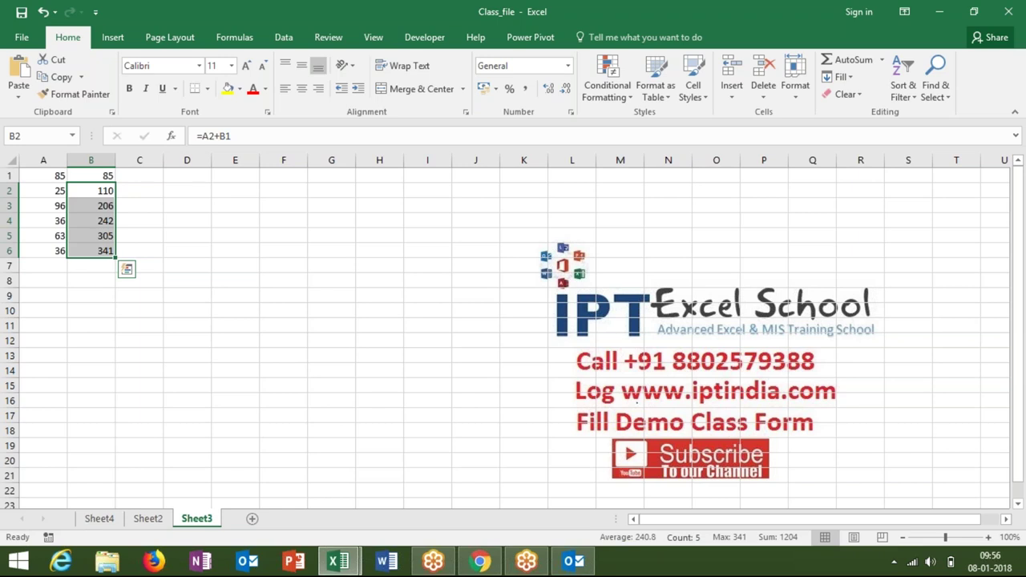
key(Up)
key(Down)
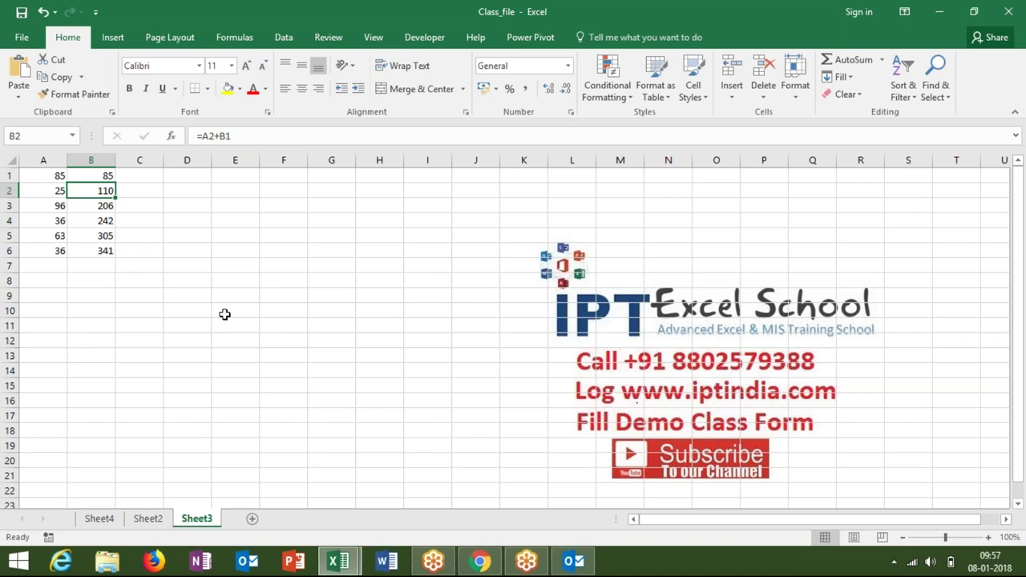
click(255, 517)
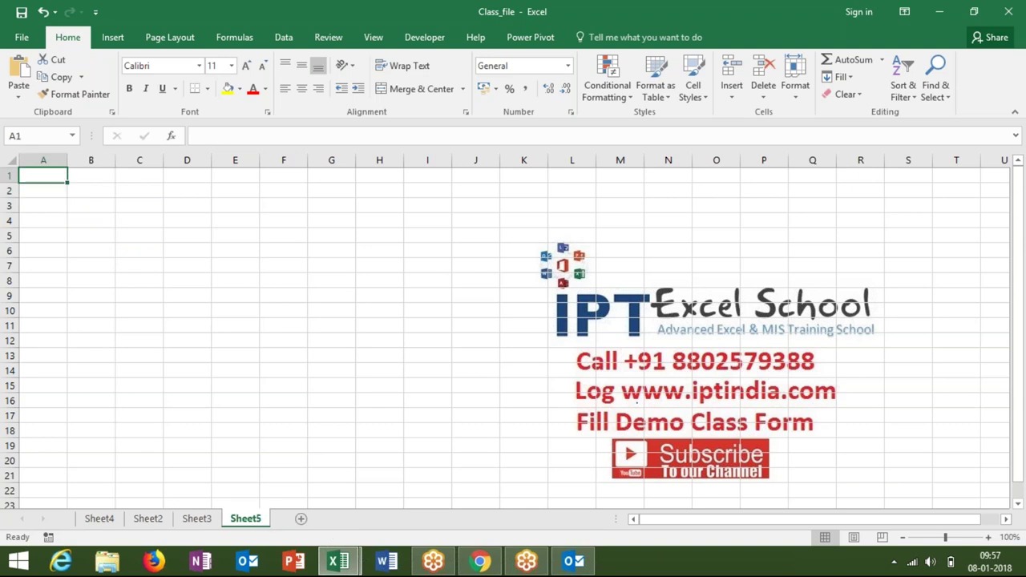
Type the headers Qty, Comm, Tax, Amt and MRP across A1:E1.
text(Sales)
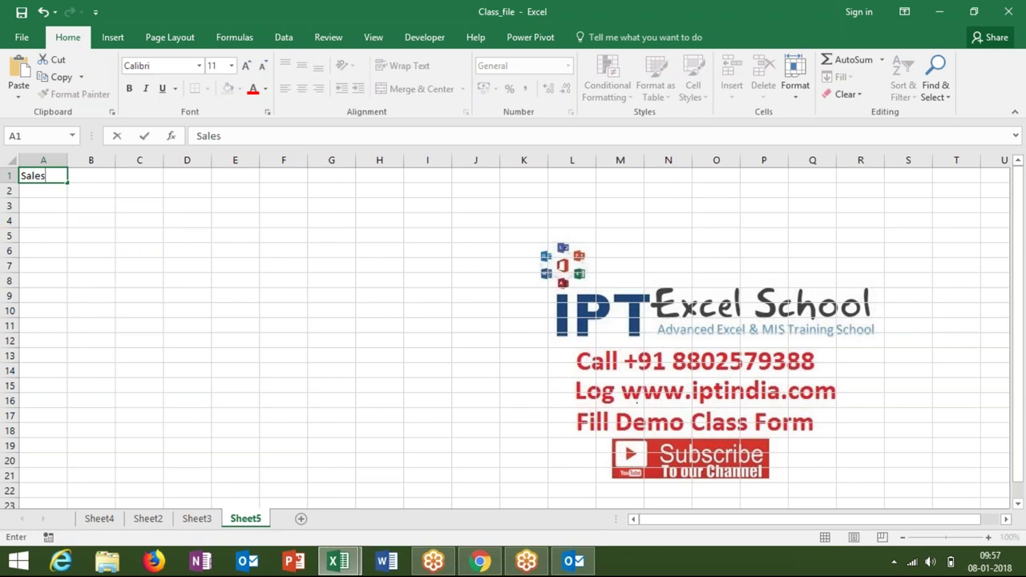
key(BackSpace)
key(BackSpace)
key(BackSpace)
key(BackSpace)
key(BackSpace)
text(Qty)
key(Tab)
text(Comm)
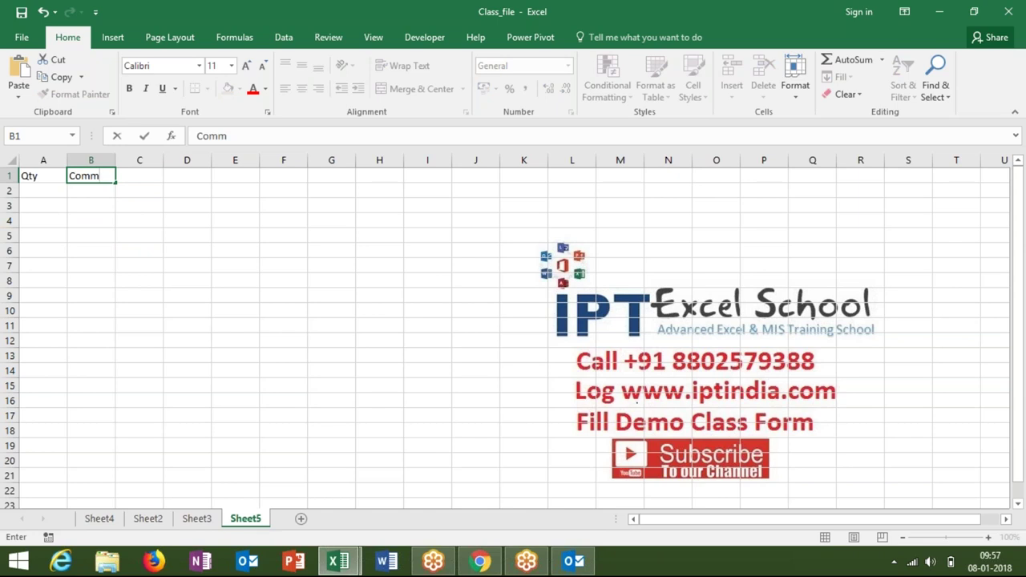
key(Tab)
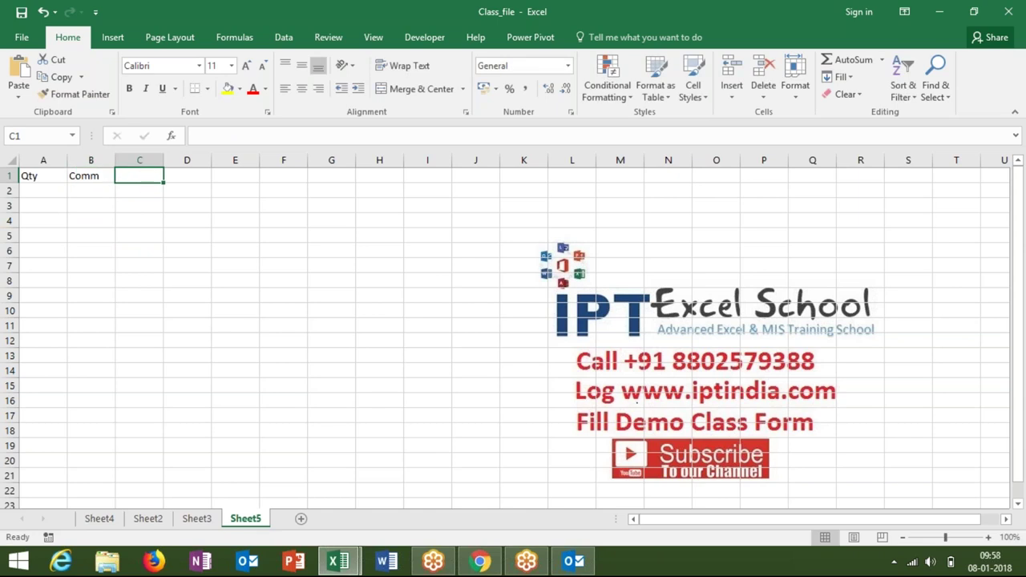
text(Tax)
key(Tab)
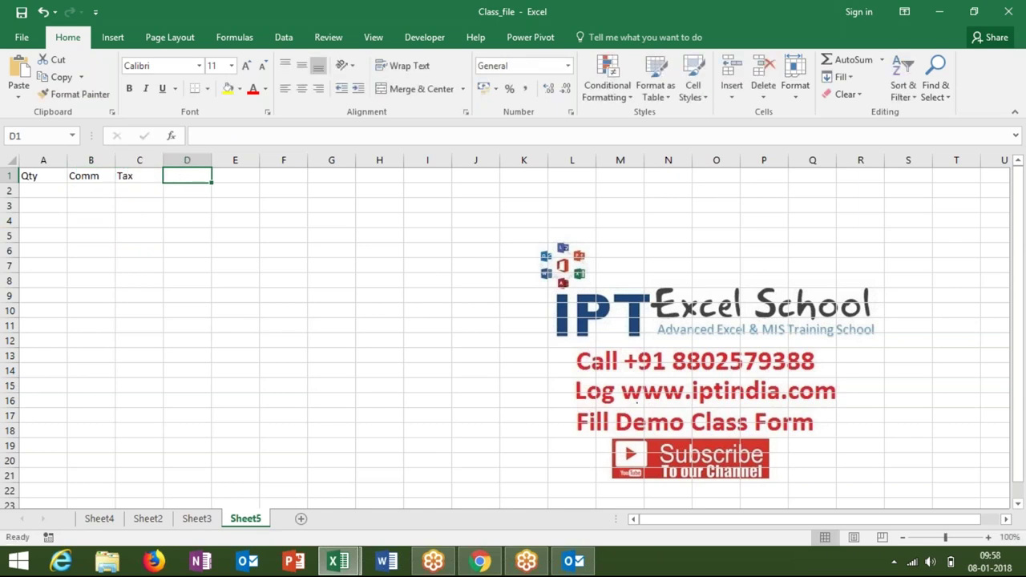
text(Amt)
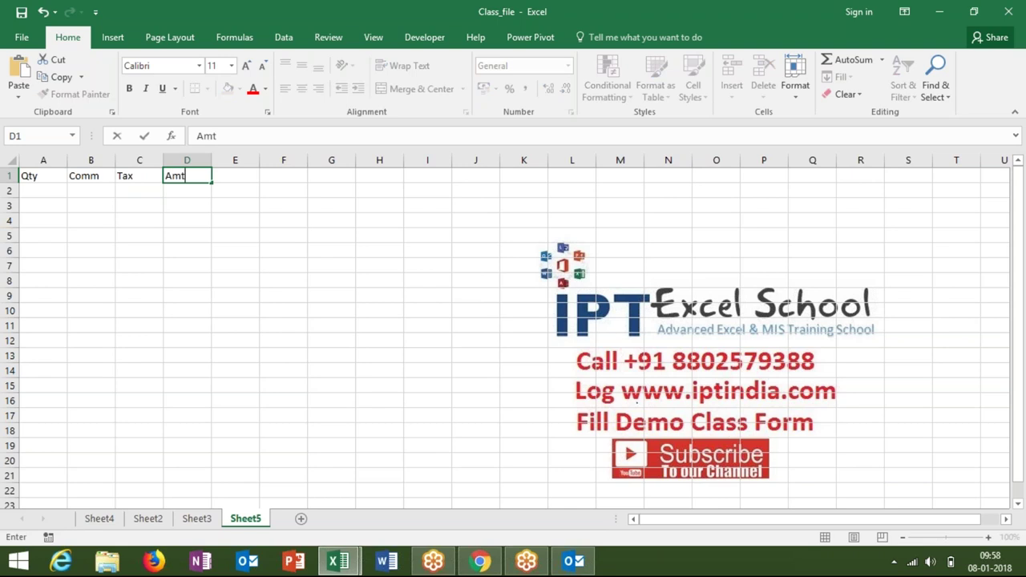
key(Tab)
text(Mat)
key(BackSpace)
key(BackSpace)
key(BackSpace)
text(MRP)
key(Return)
Enter Qty values 85, 36, 93 and 36 in A2:A5.
text(85)
key(Return)
text(36)
key(Return)
text(93)
key(Return)
text(36)
key(Return)
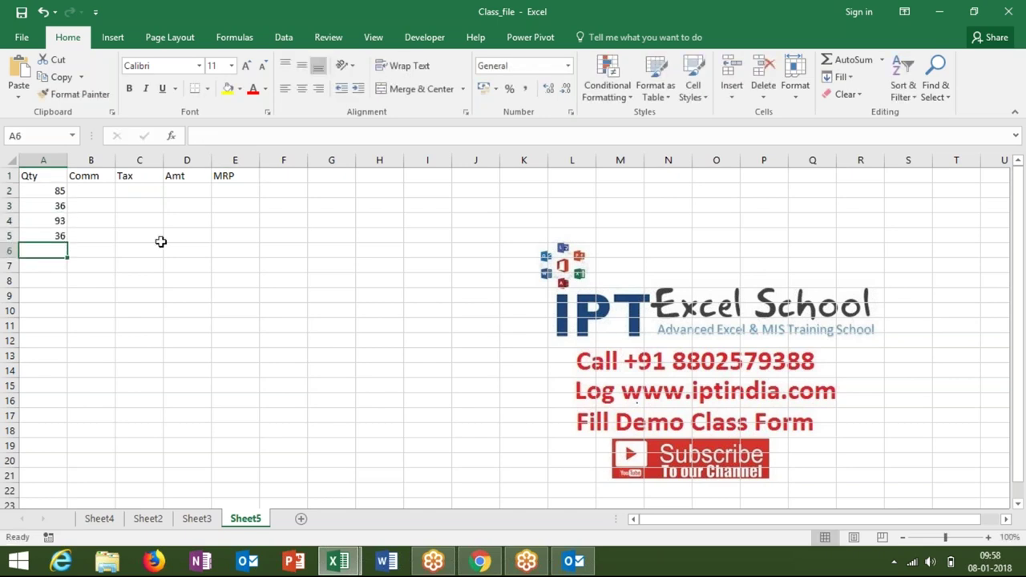
Enter =A2*E2 in Amt cell D2, multiplying Qty by MRP.
click(180, 194)
text(=sum)
key(Tab)
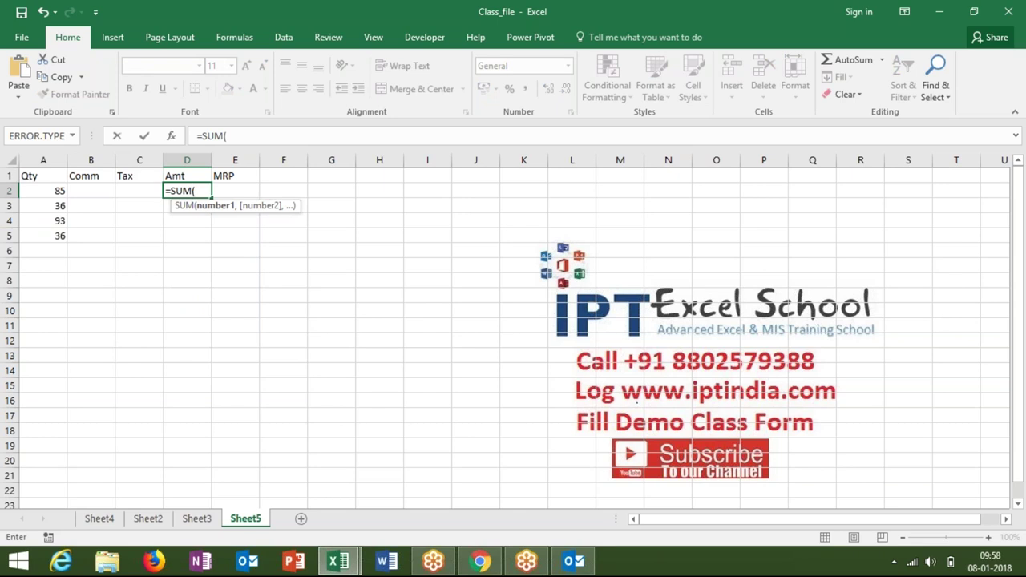
key(Escape)
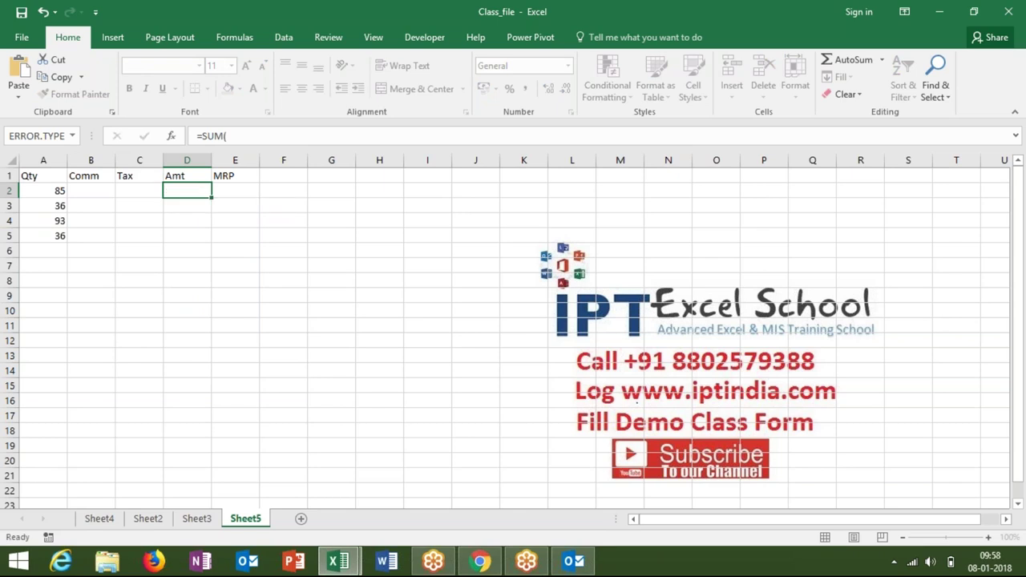
text(=)
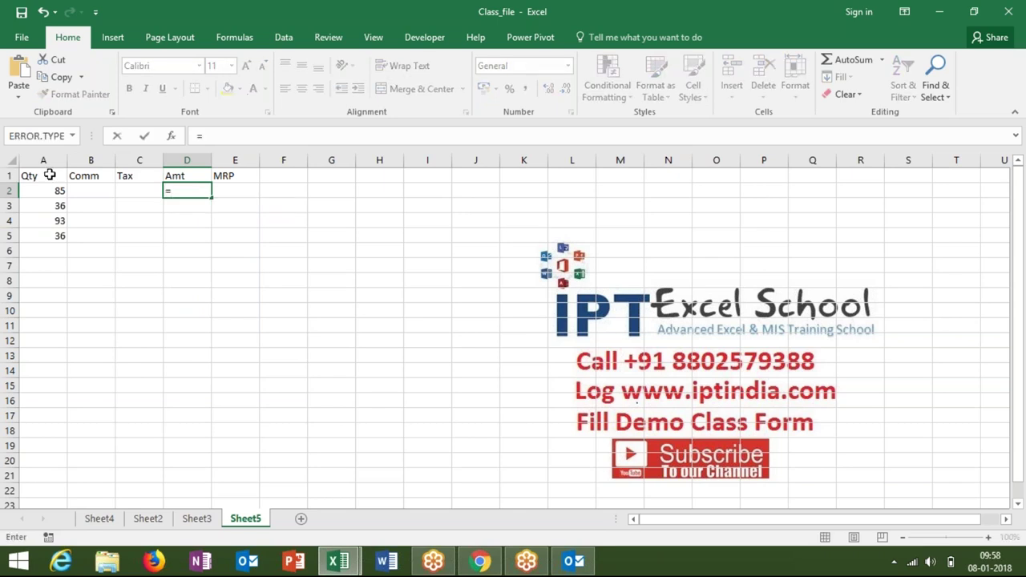
click(51, 190)
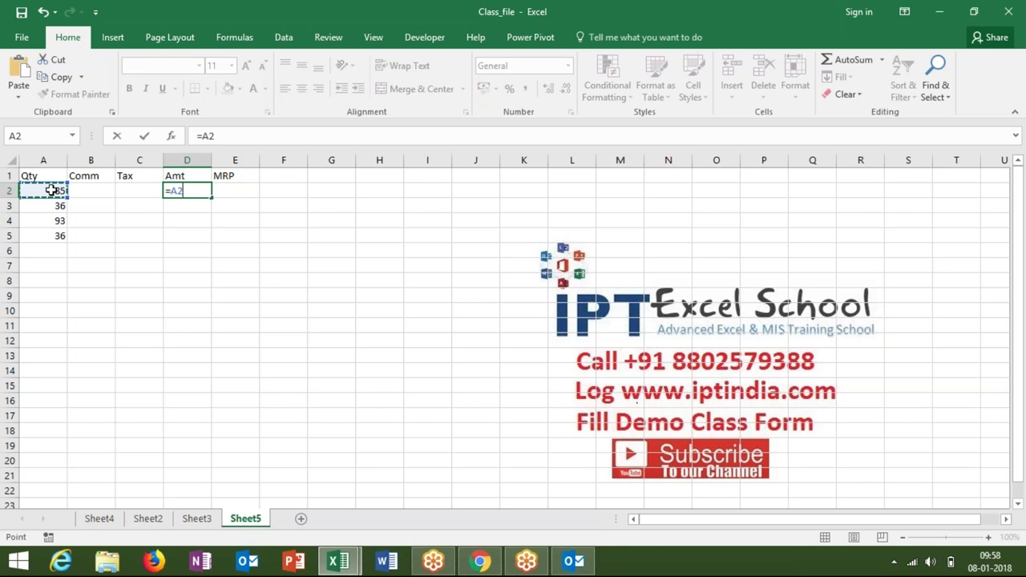
text(+)
key(BackSpace)
text(*)
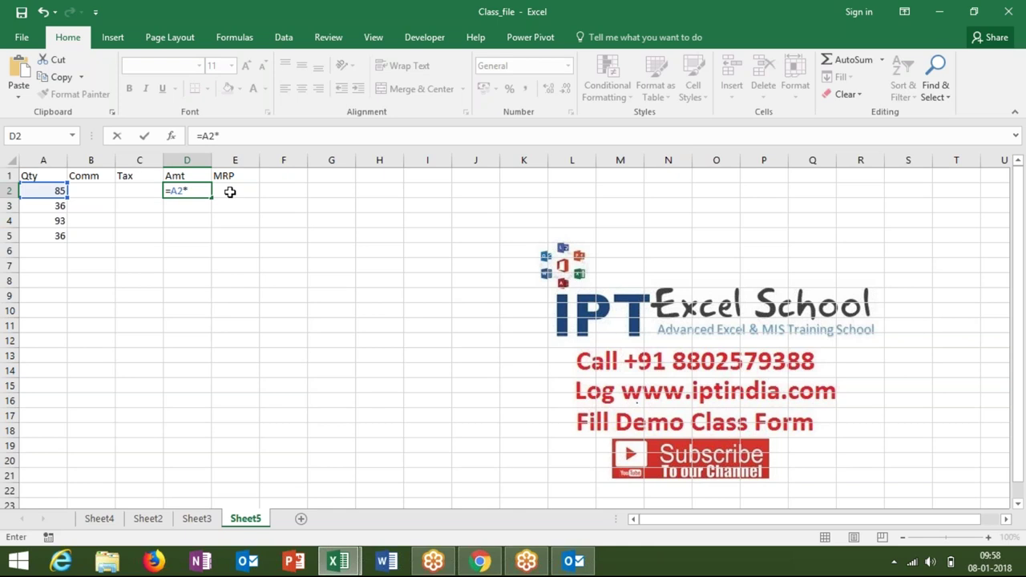
click(229, 193)
key(Return)
Copy the Amt formula down through D5.
key(Up)
key(shift+Down)
key(shift+Down)
key(shift+Down)
key(ctrl+v)
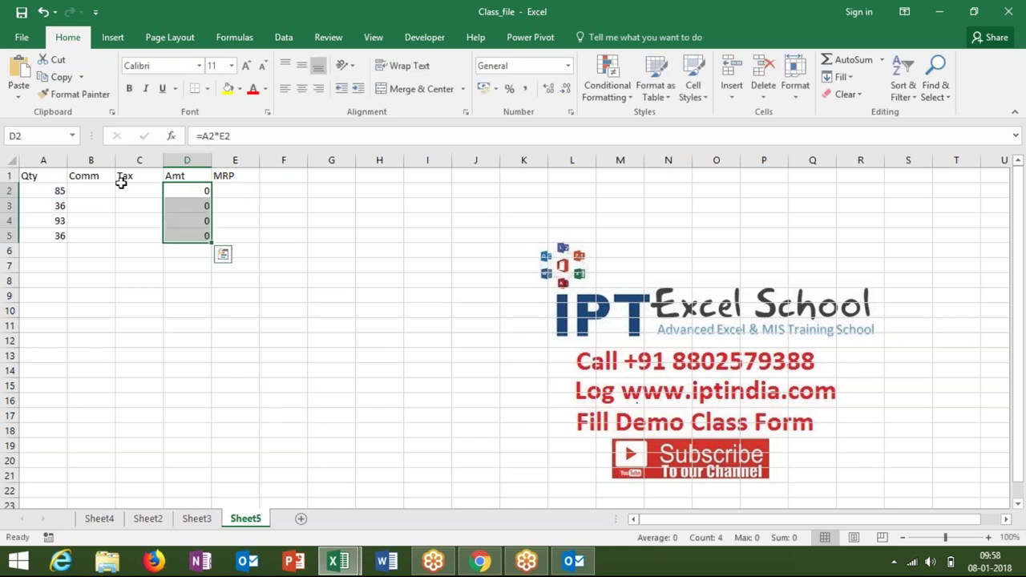
click(101, 191)
Enter =D2*2% as Comm in B2 and fill it down to row 5.
text(=)
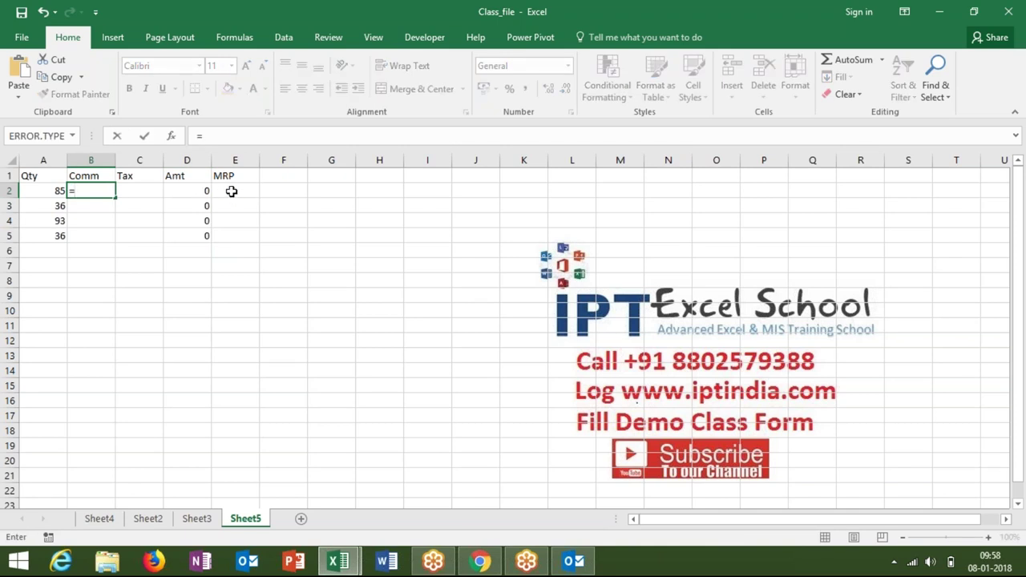
key(Escape)
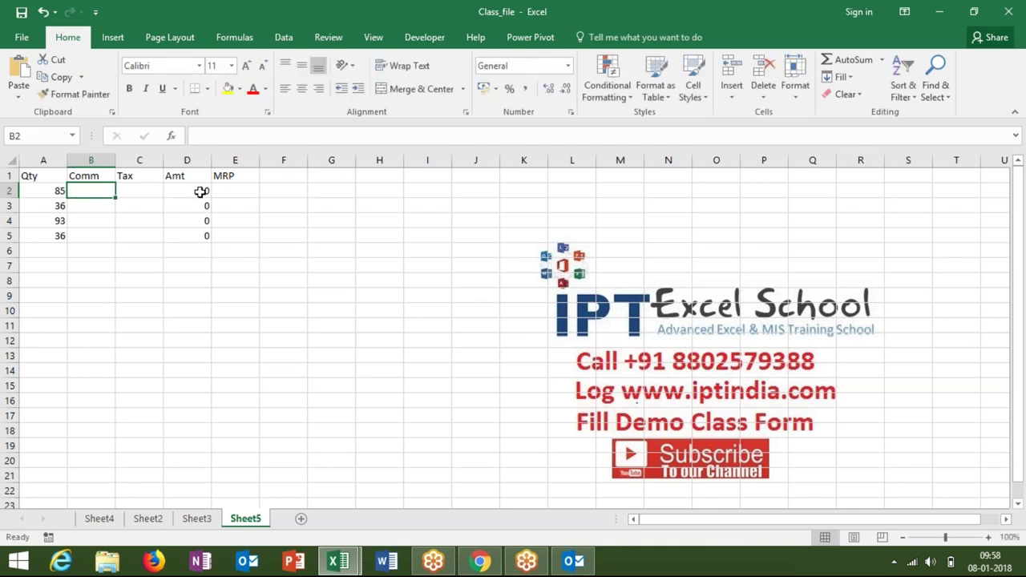
key(Right)
key(Right)
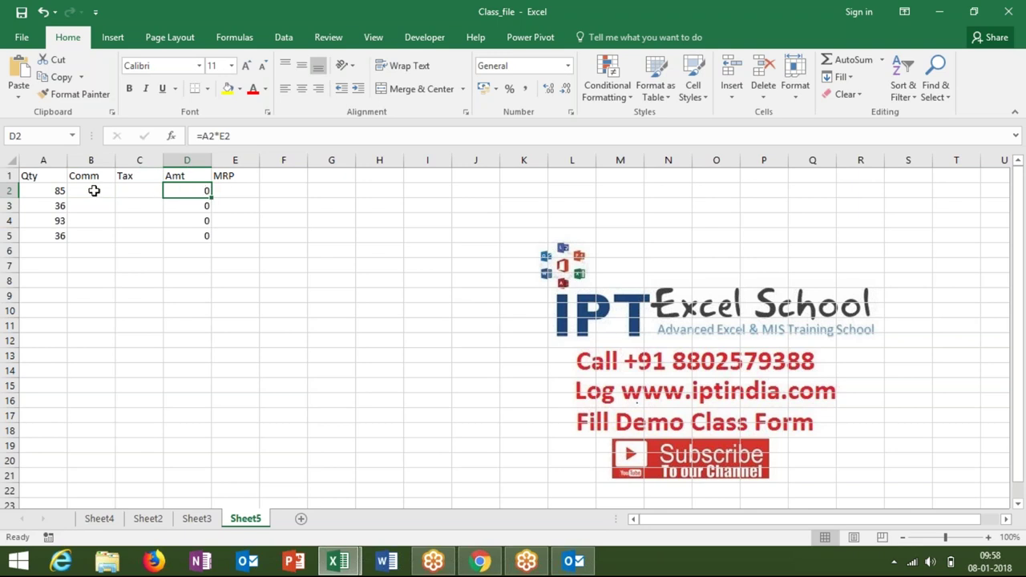
click(94, 191)
text(=)
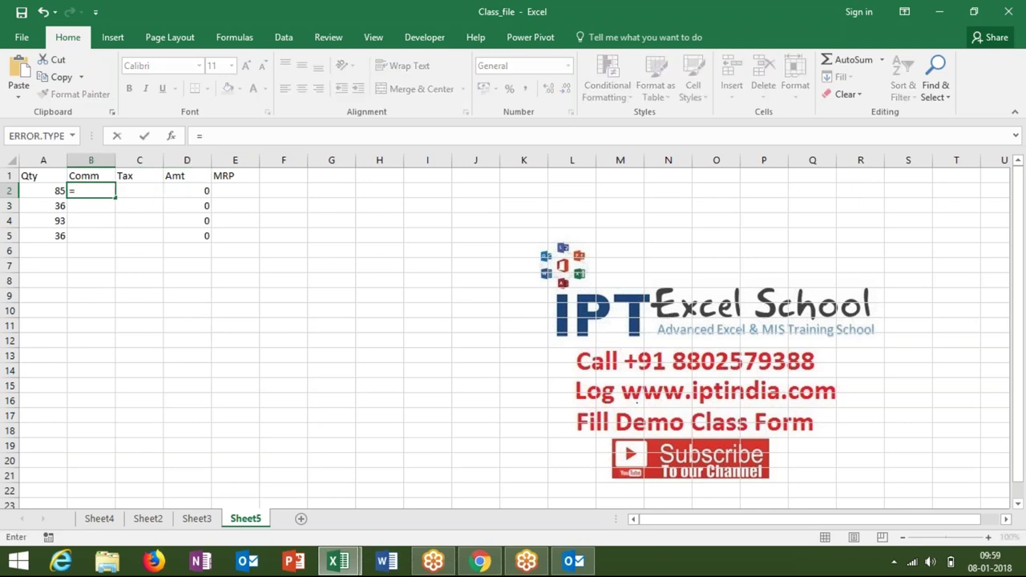
text(s)
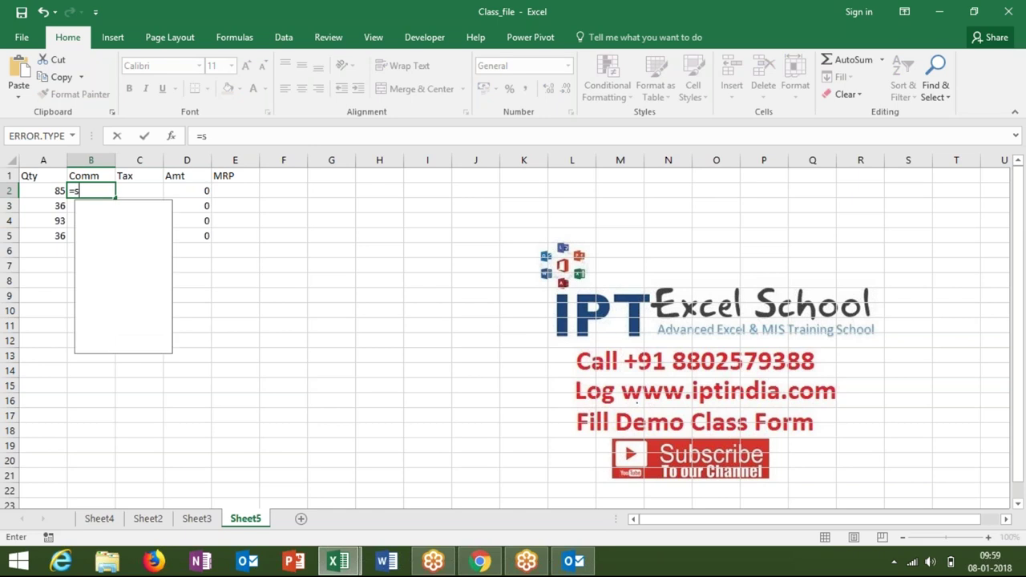
key(BackSpace)
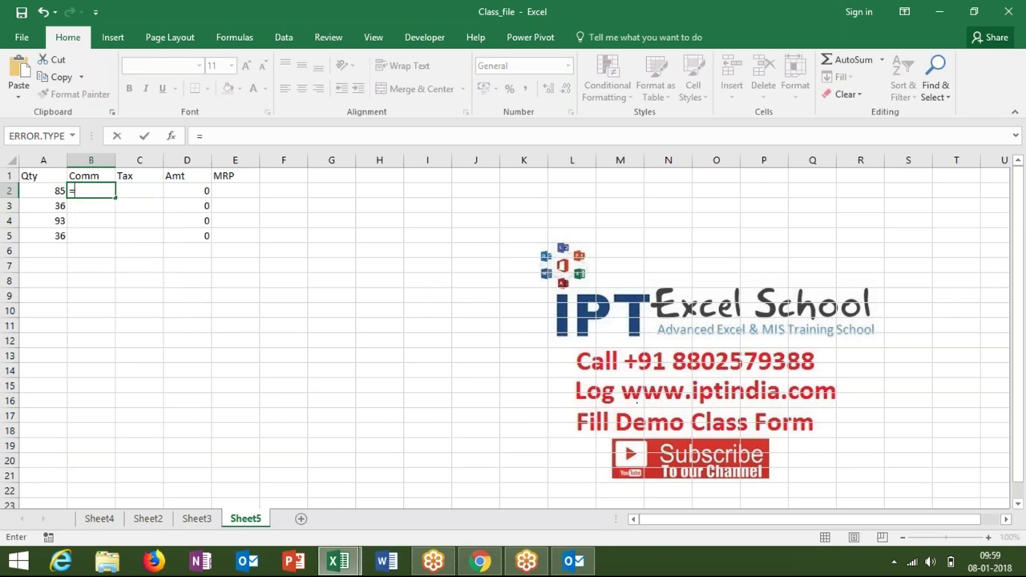
click(195, 192)
text(*2%)
key(Return)
key(Up)
key(shift+Down)
key(shift+Down)
key(shift+Down)
key(ctrl+d)
Enter =D2*12% as Tax in C2 and fill it down to row 5.
key(Right)
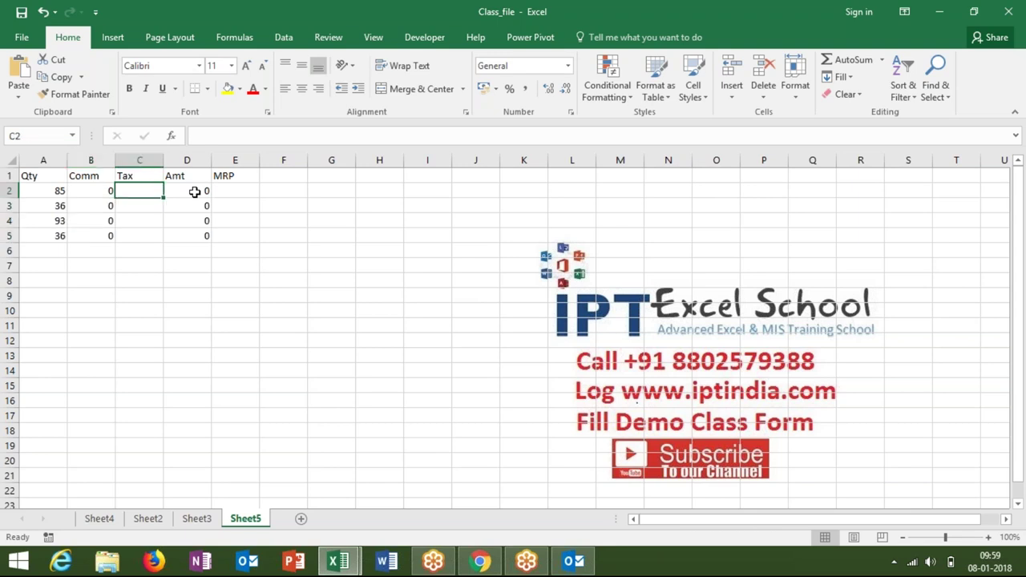
text(=)
click(194, 192)
text(*12%)
key(ctrl+Return)
key(shift+Down)
key(shift+Down)
key(shift+Down)
key(ctrl+d)
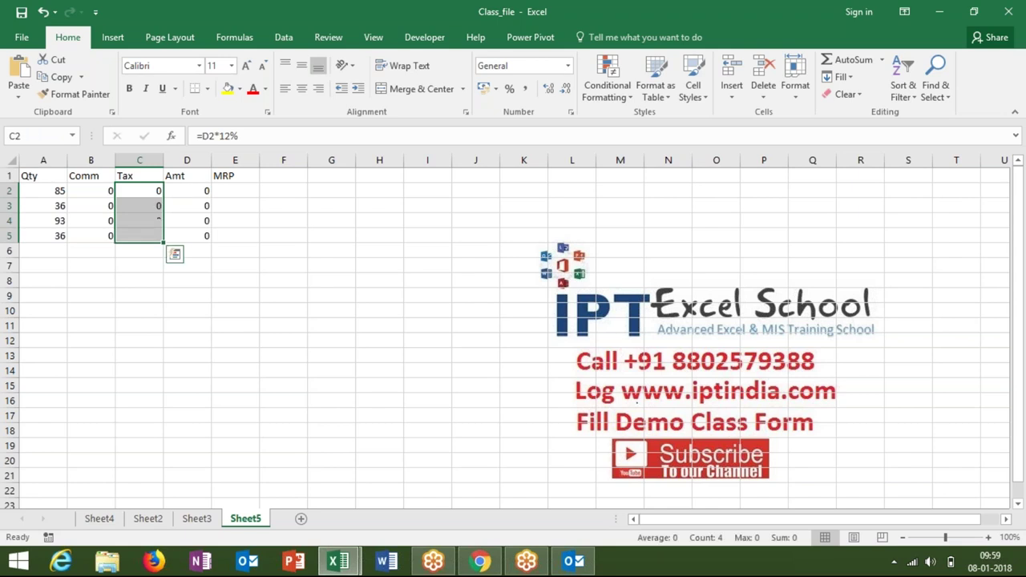
key(Right)
key(Right)
text(=)
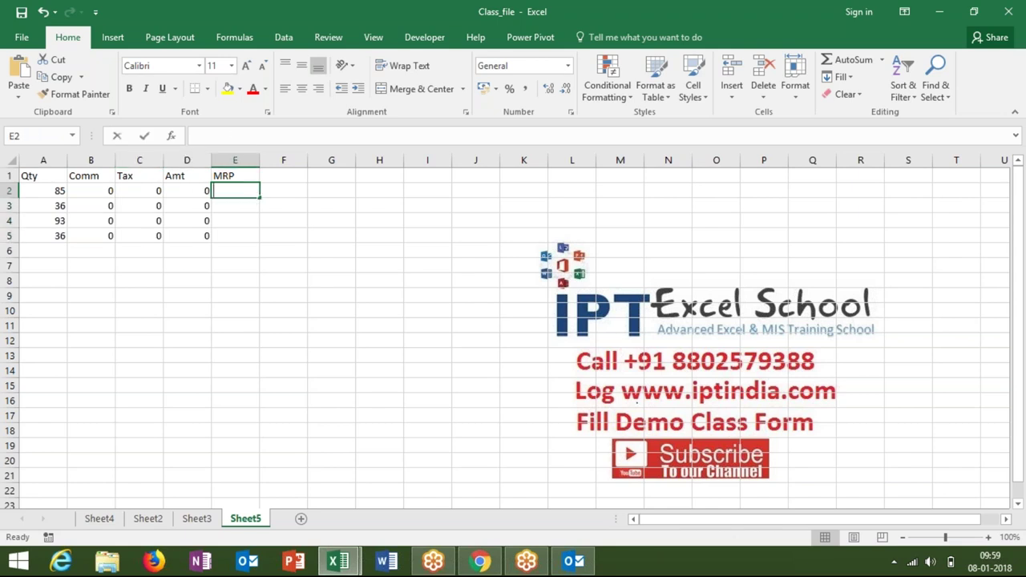
Build =A2*B2*C2+100 in MRP cell E2 and accept the circular reference warning.
click(55, 191)
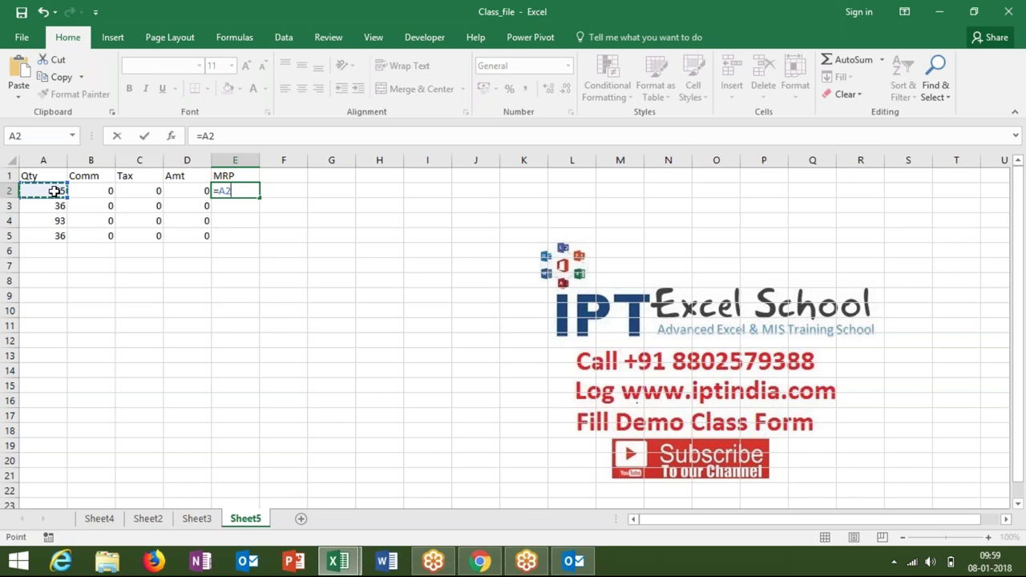
text(*)
click(82, 191)
text(*)
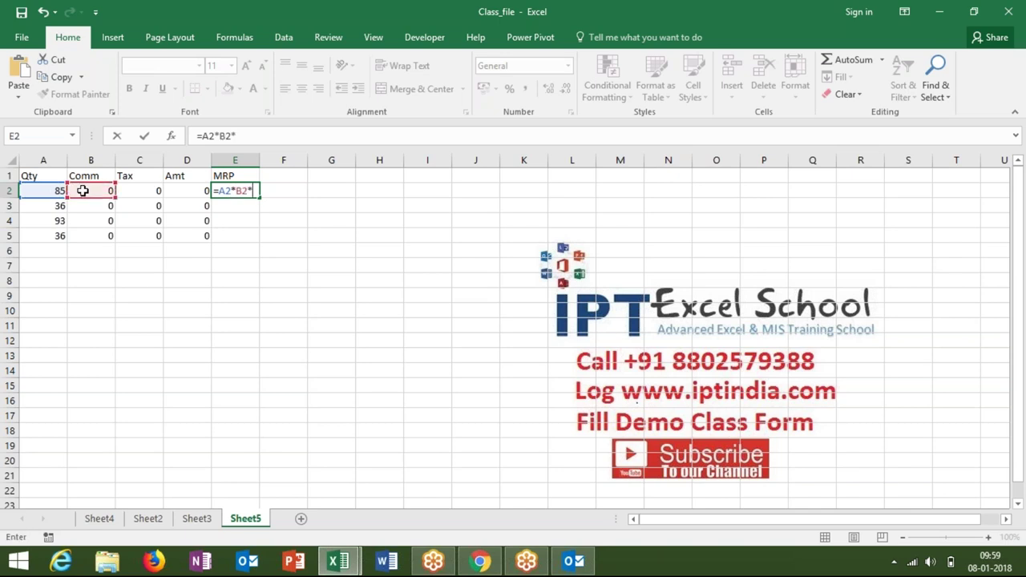
click(136, 191)
text(++100)
key(Return)
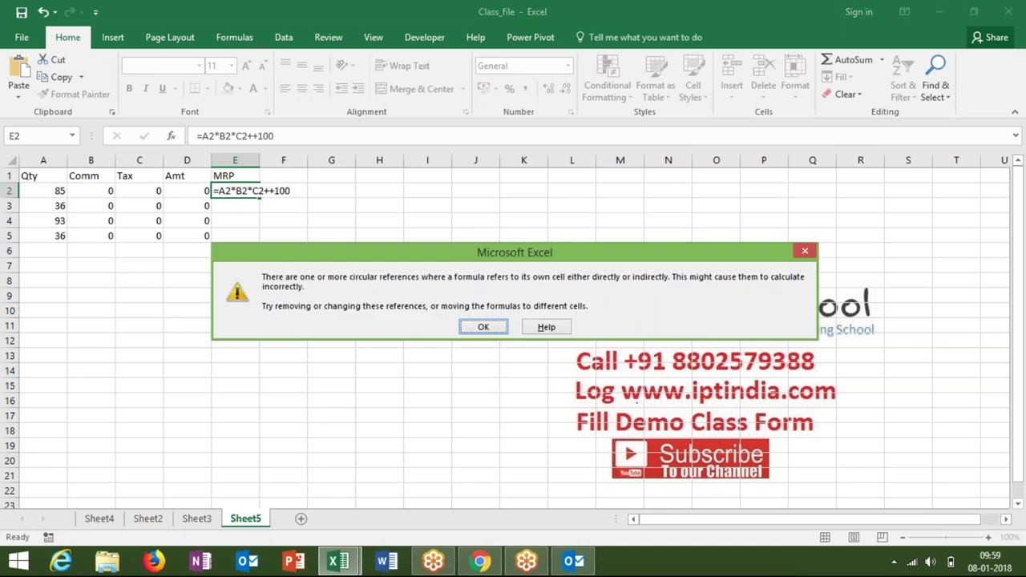
key(Return)
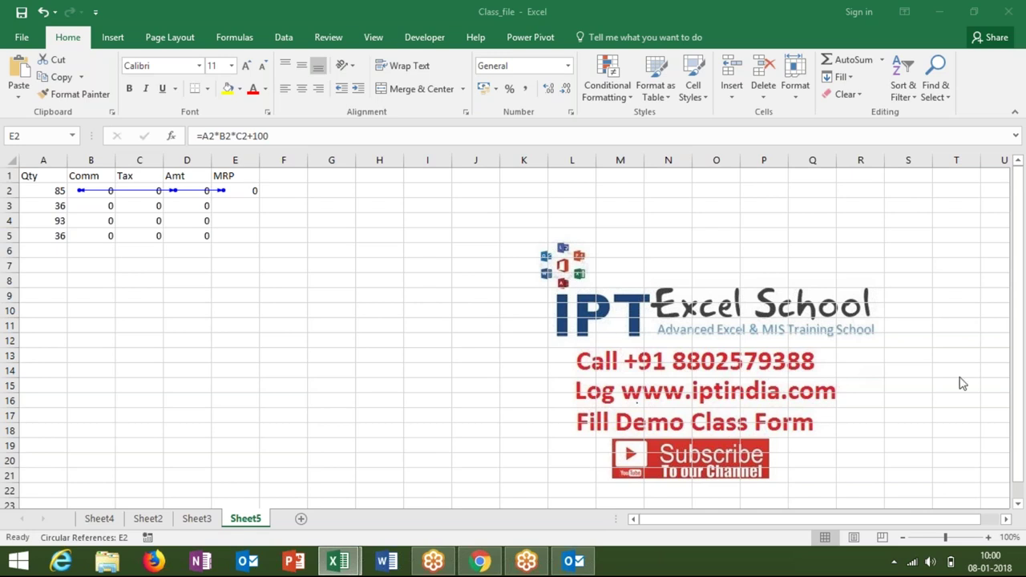
click(187, 199)
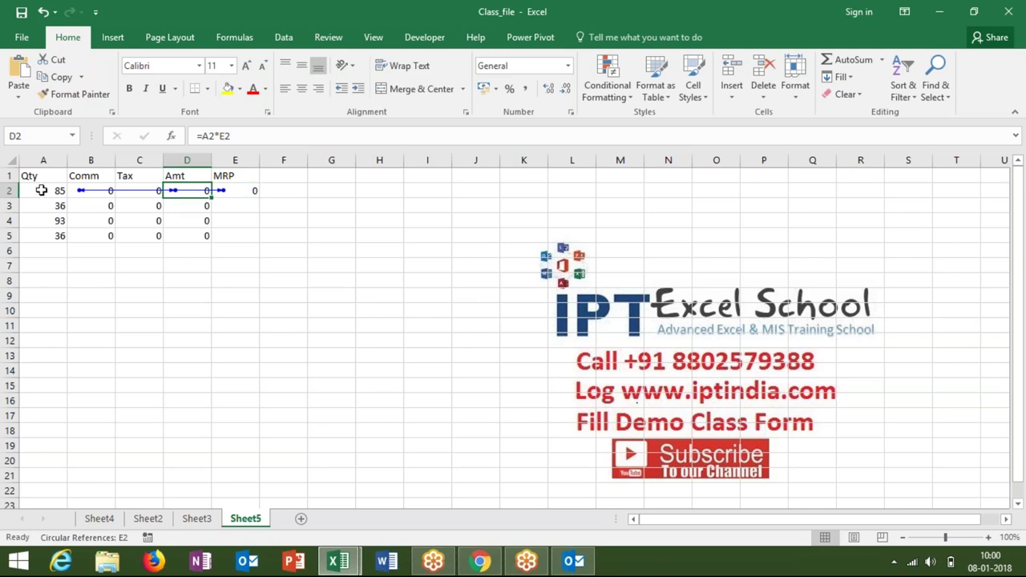
key(Down)
key(Down)
key(Down)
key(Up)
key(Up)
key(Up)
key(Left)
key(Left)
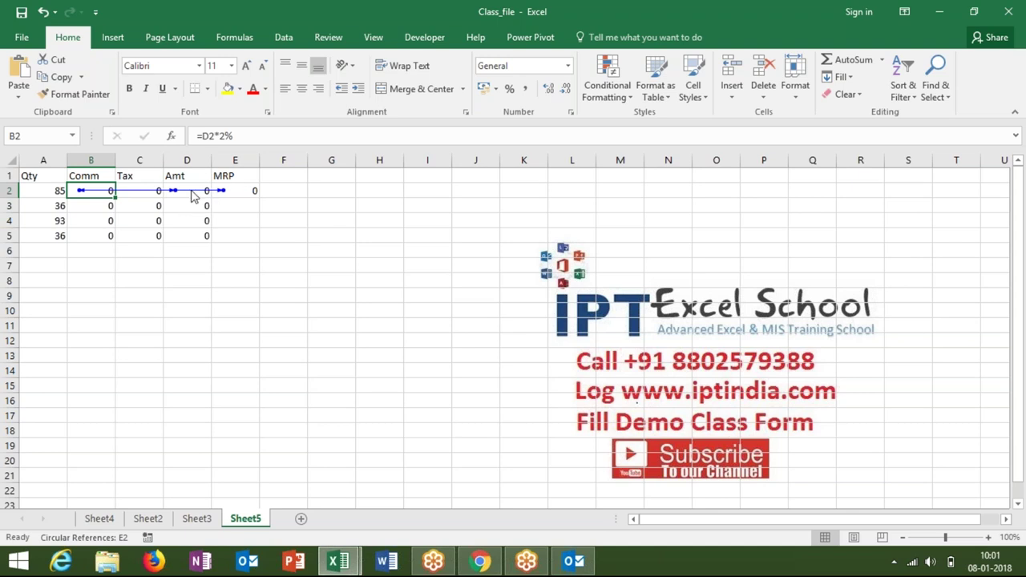
key(Right)
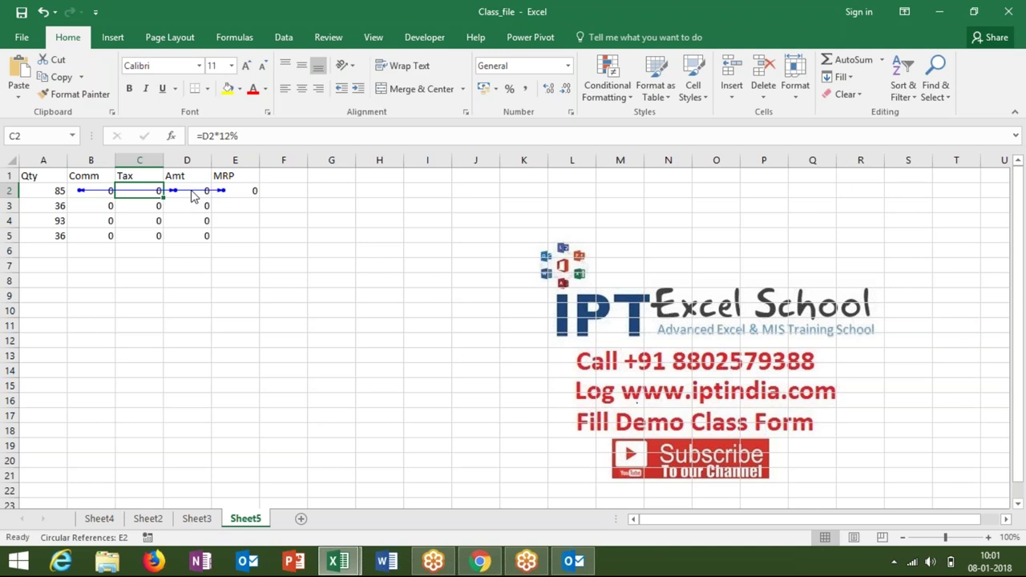
key(Right)
key(Right)
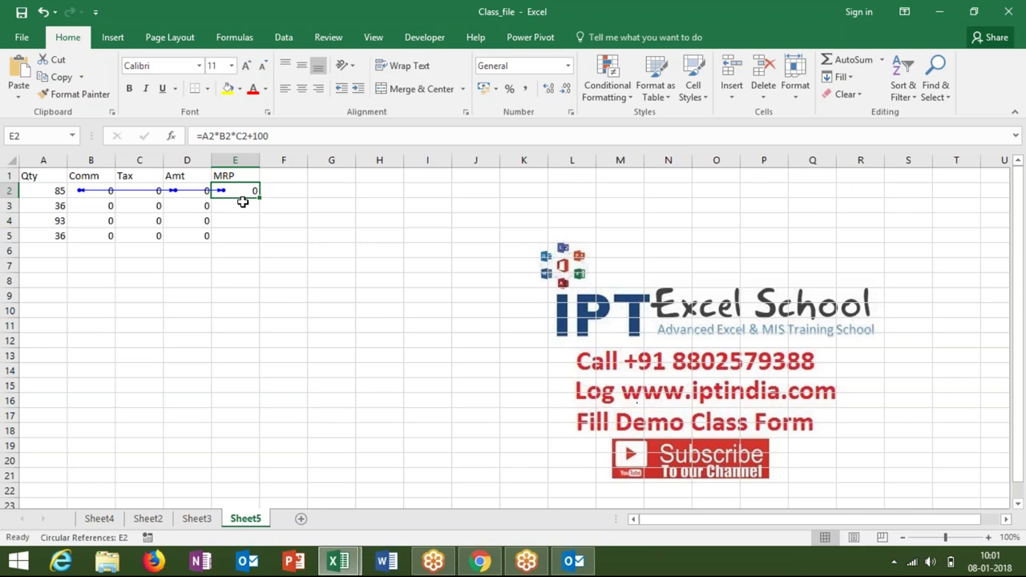
key(Left)
key(Left)
key(Left)
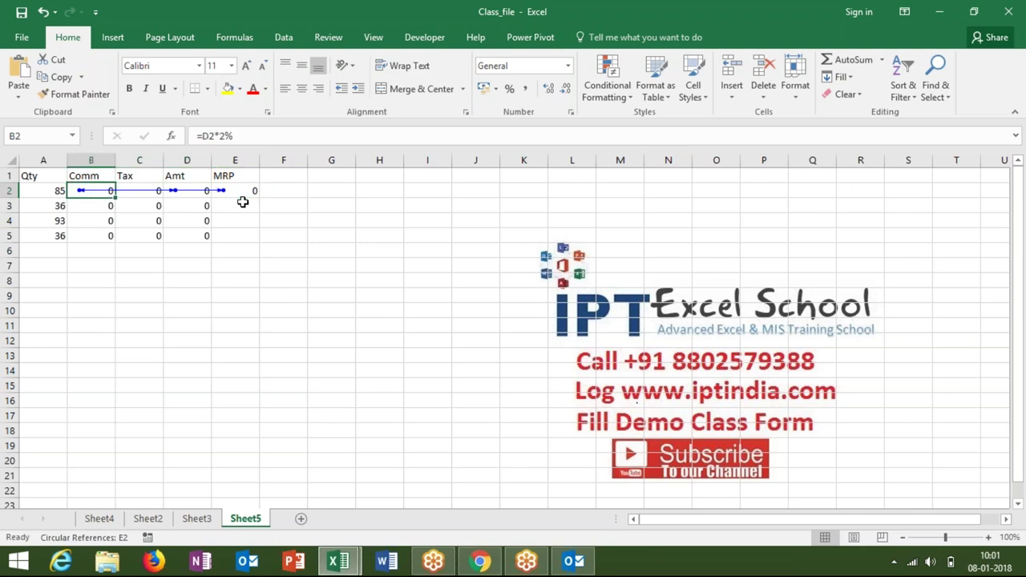
key(Right)
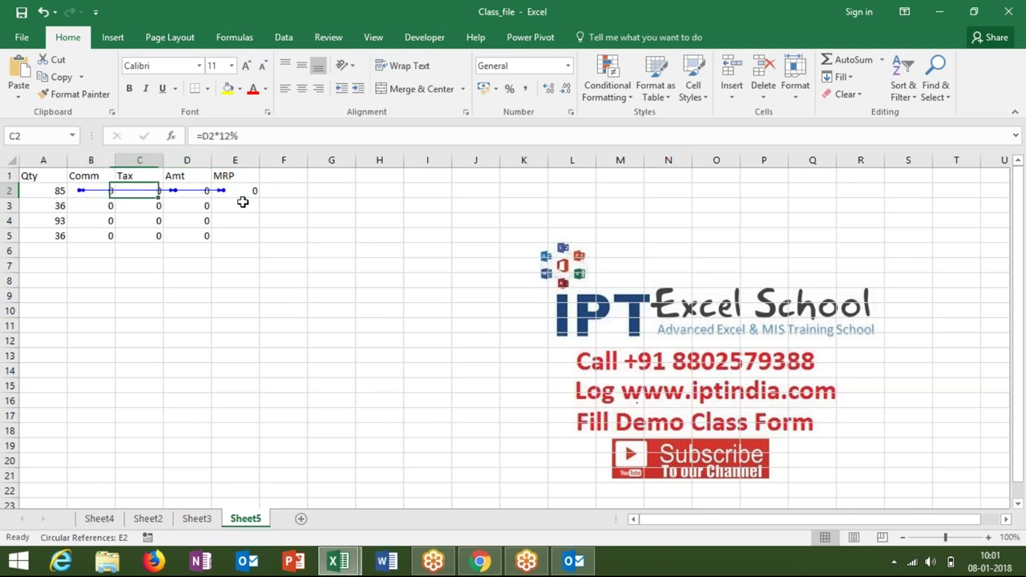
key(Right)
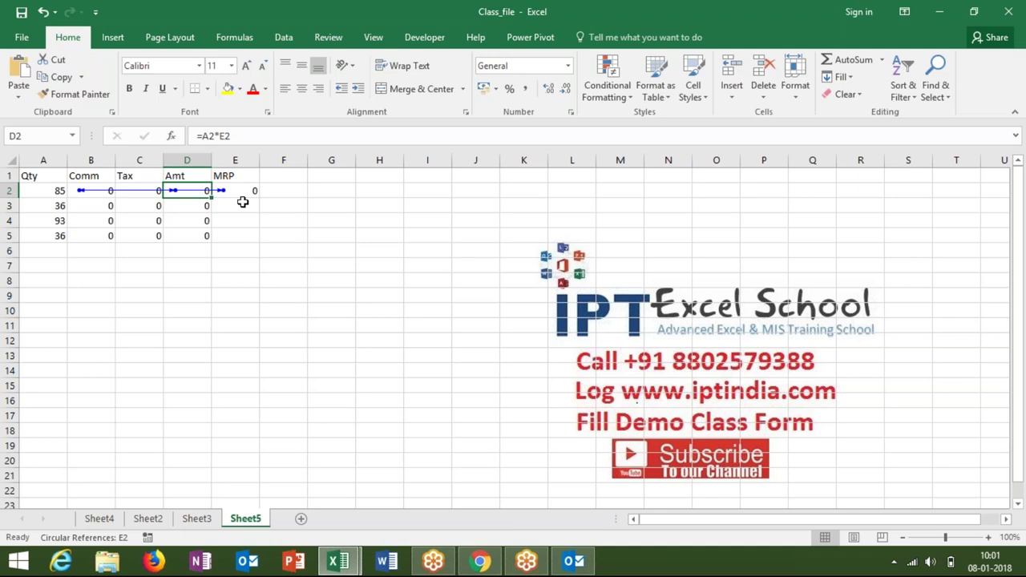
key(Right)
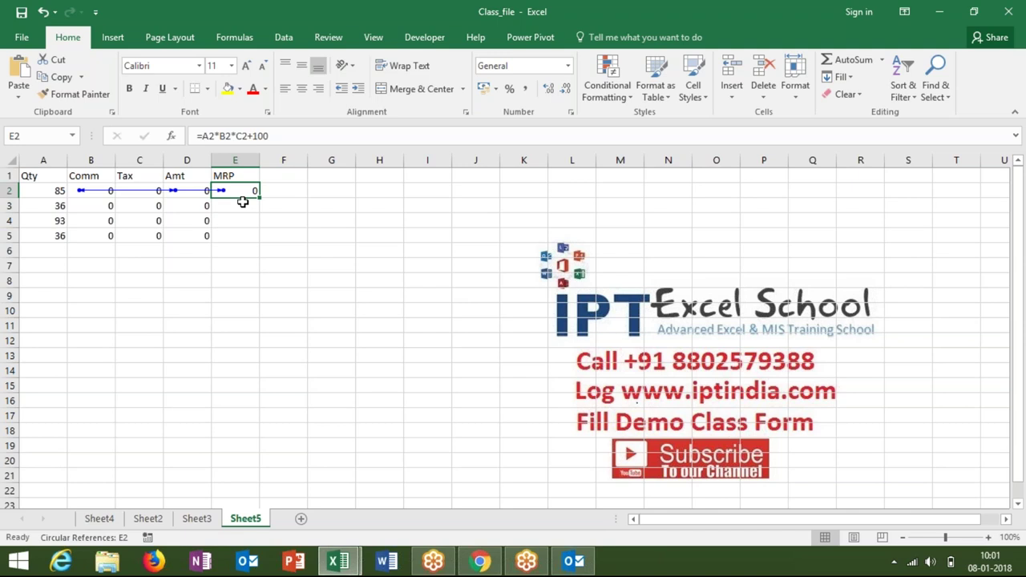
click(100, 190)
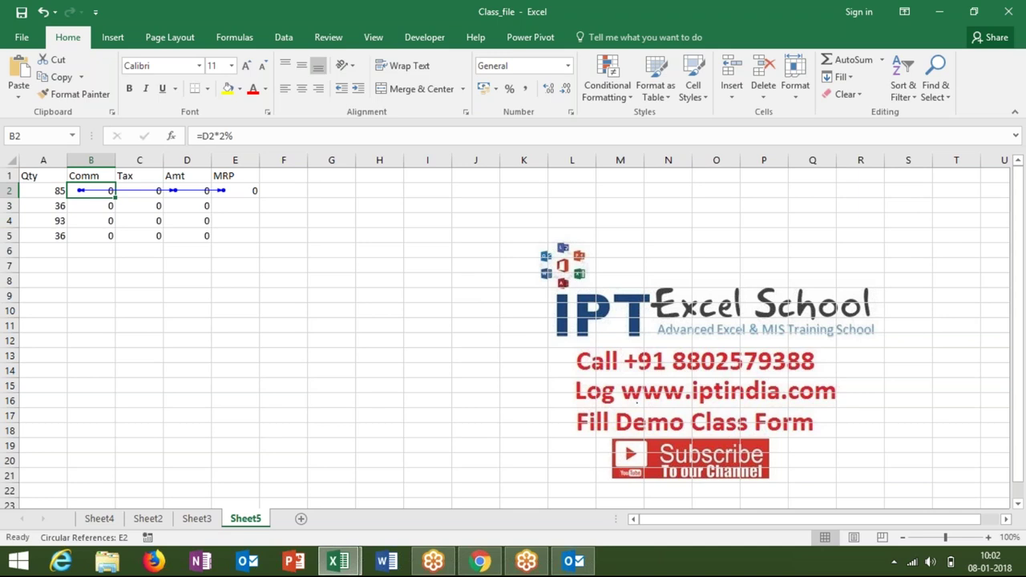
key(Right)
key(Right)
key(Right)
key(Left)
key(Left)
key(Left)
key(Right)
key(Right)
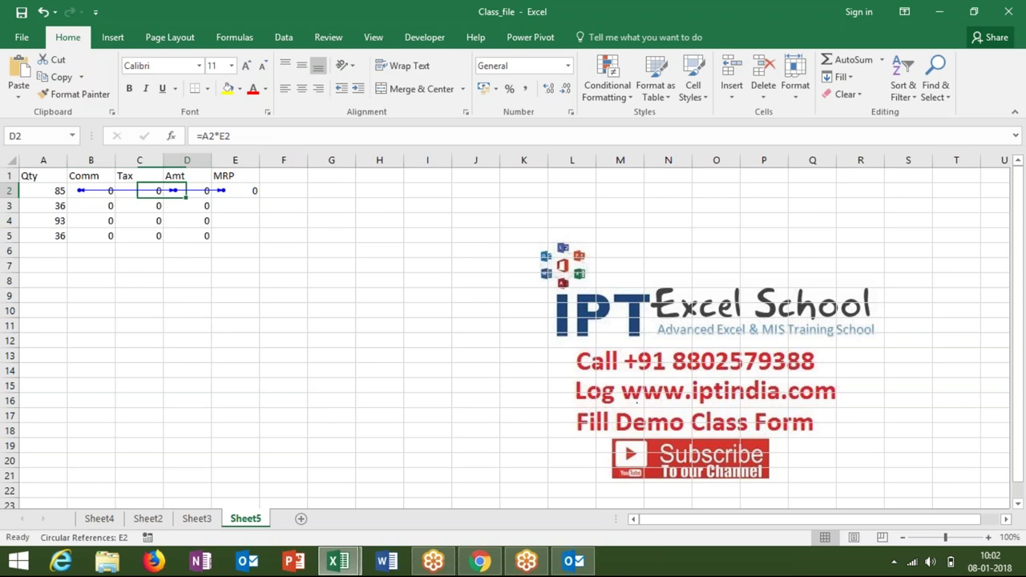
key(Right)
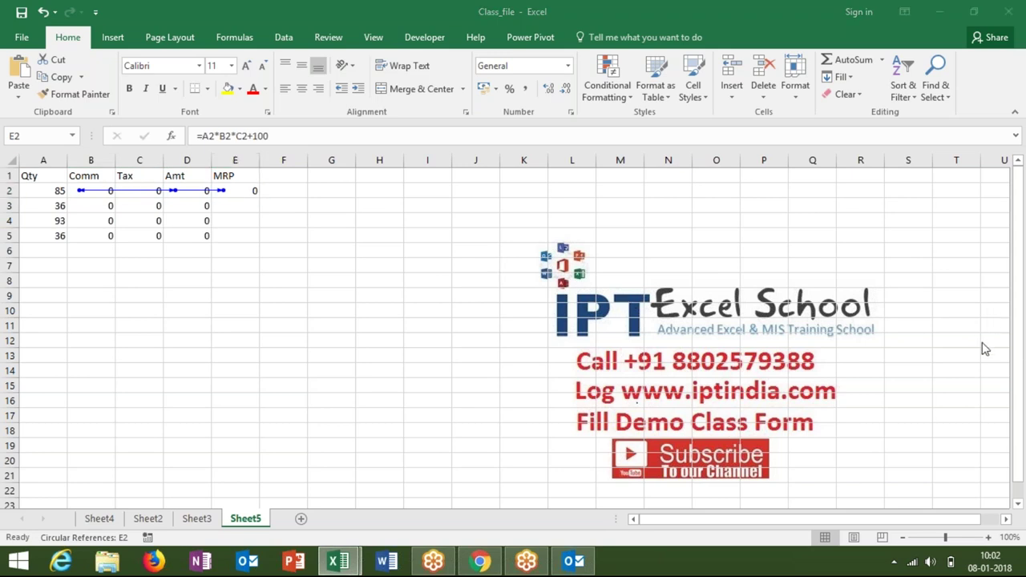
click(241, 190)
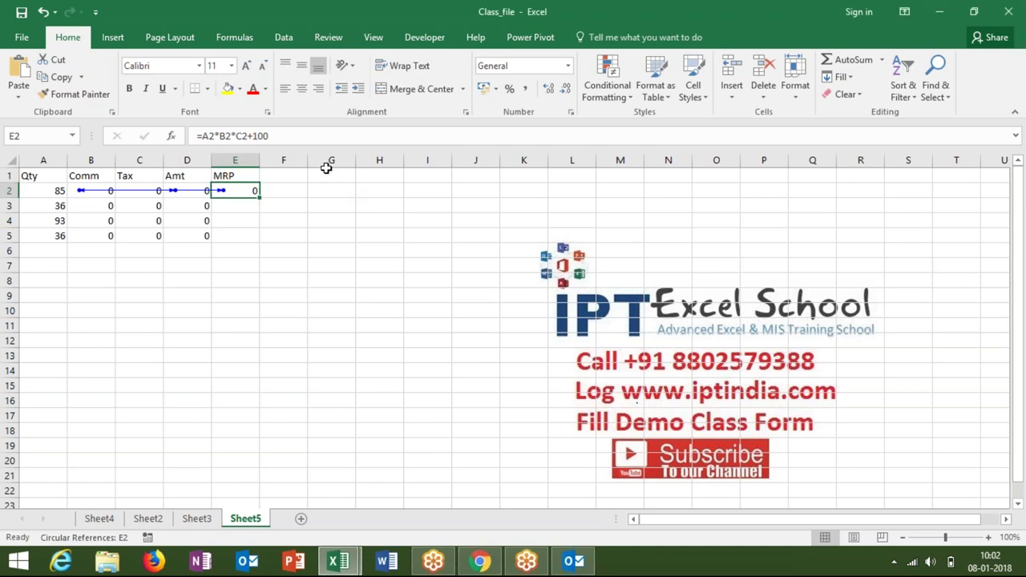
click(299, 173)
drag(298, 173, 284, 231)
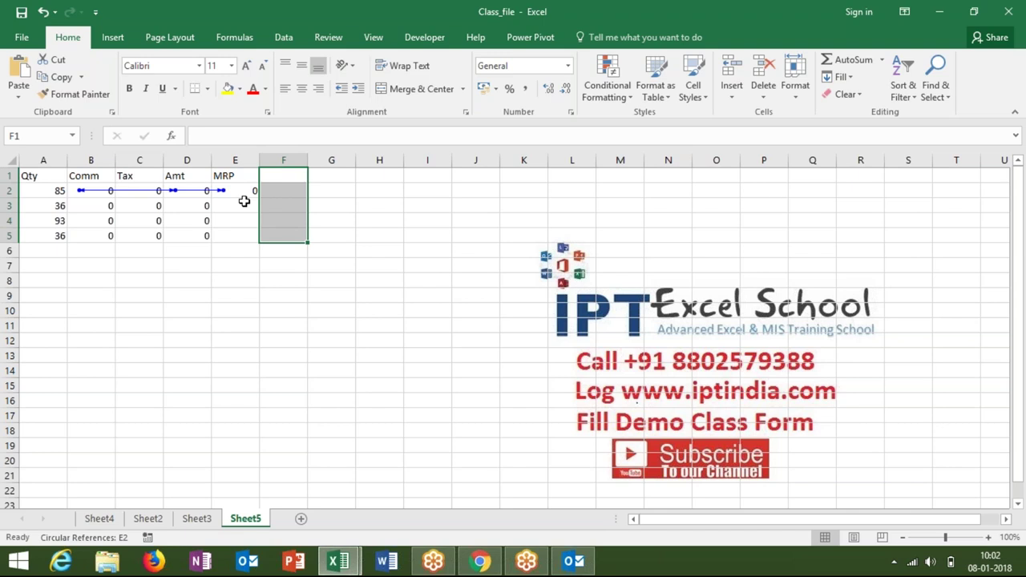
click(186, 205)
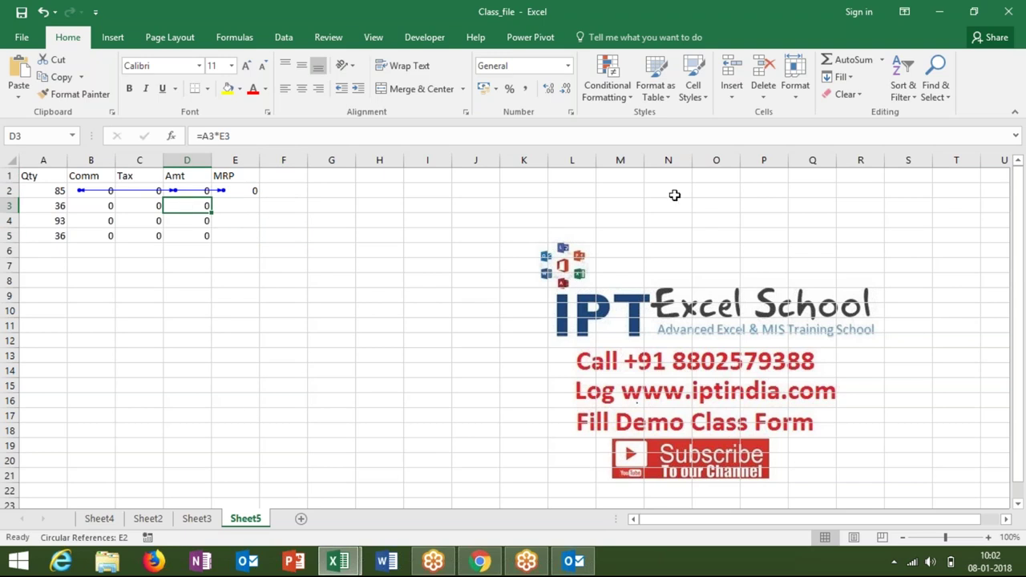
click(996, 38)
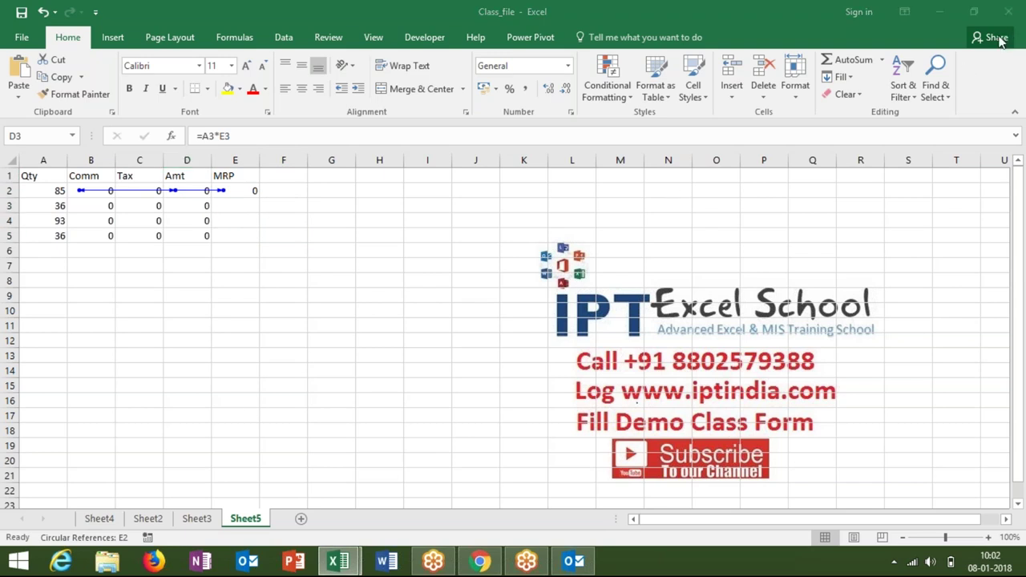
click(935, 84)
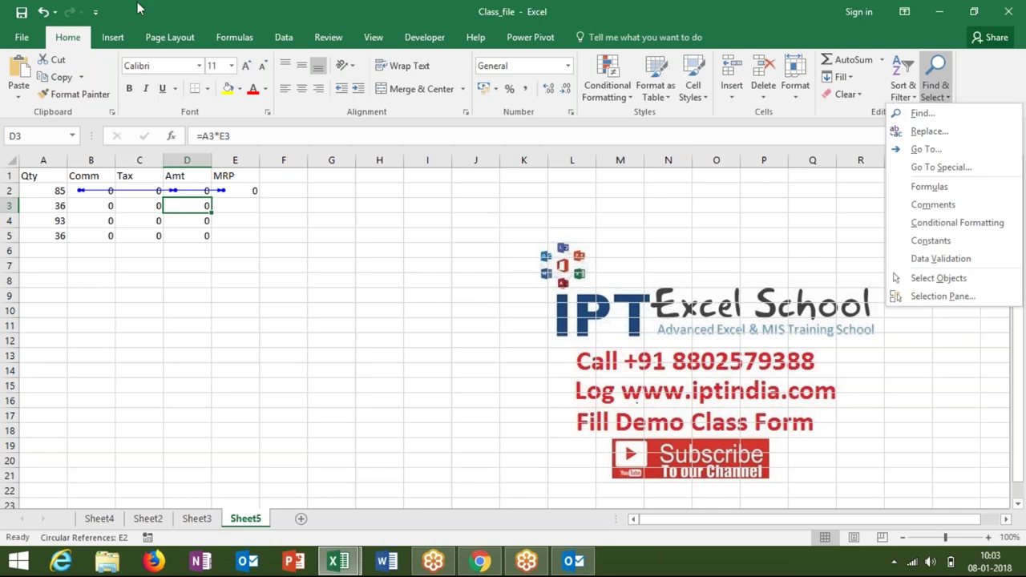
click(174, 295)
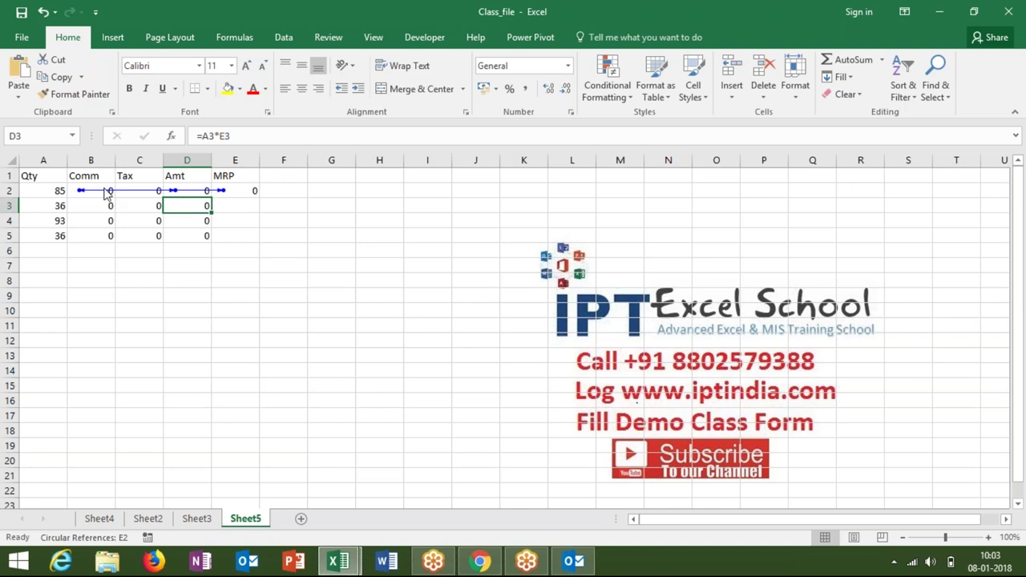
click(106, 193)
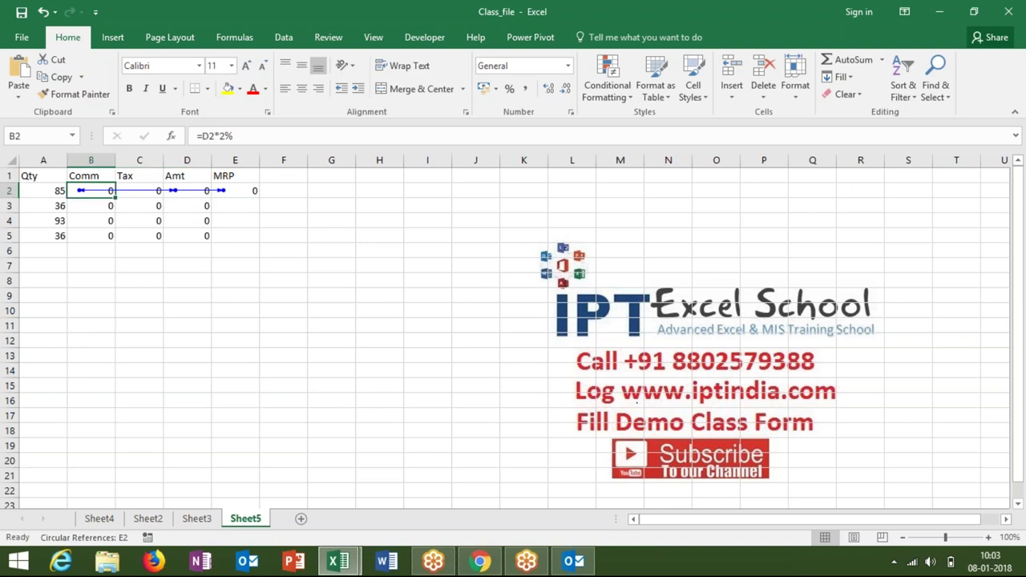